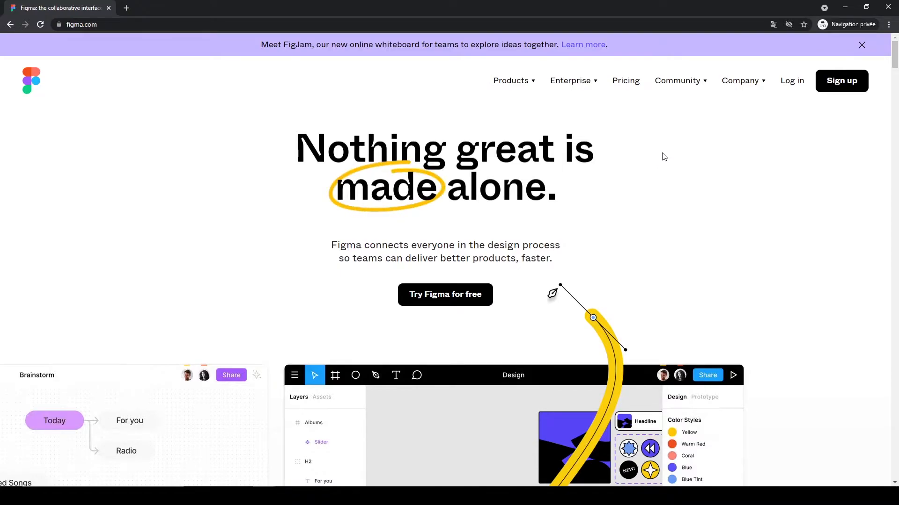
scroll(662, 157, "down", 4)
scroll(661, 157, "up", 4)
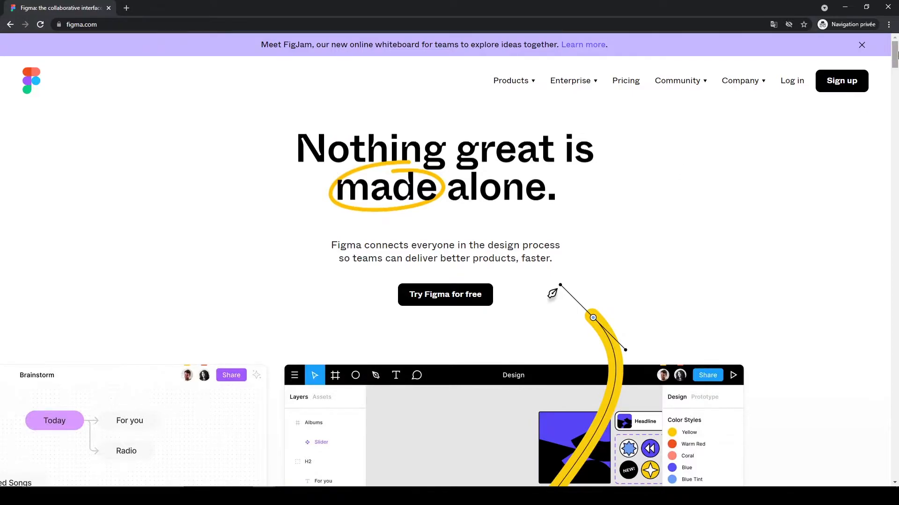
Step: Start signing up for a Figma account using Continue with Google and the pasted Google account
left_click(846, 83)
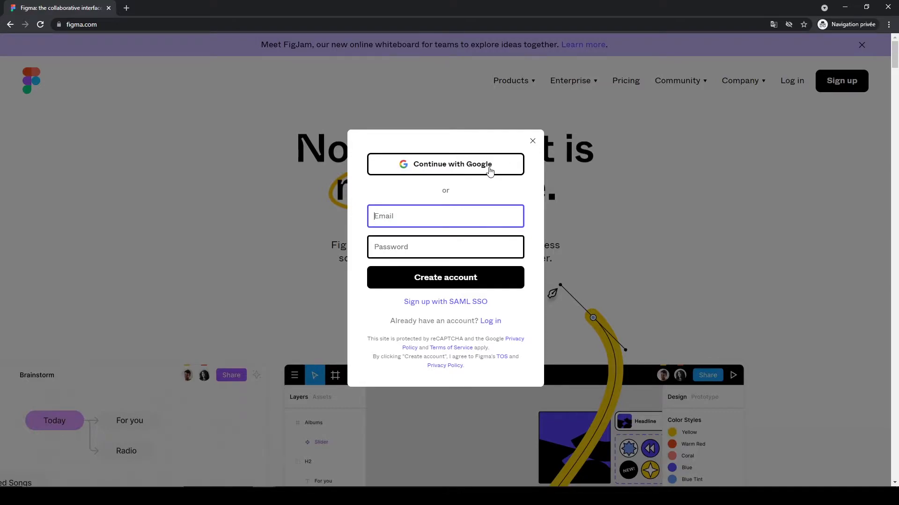
left_click(446, 177)
left_click(229, 221)
key("ctrl+v")
key("Return")
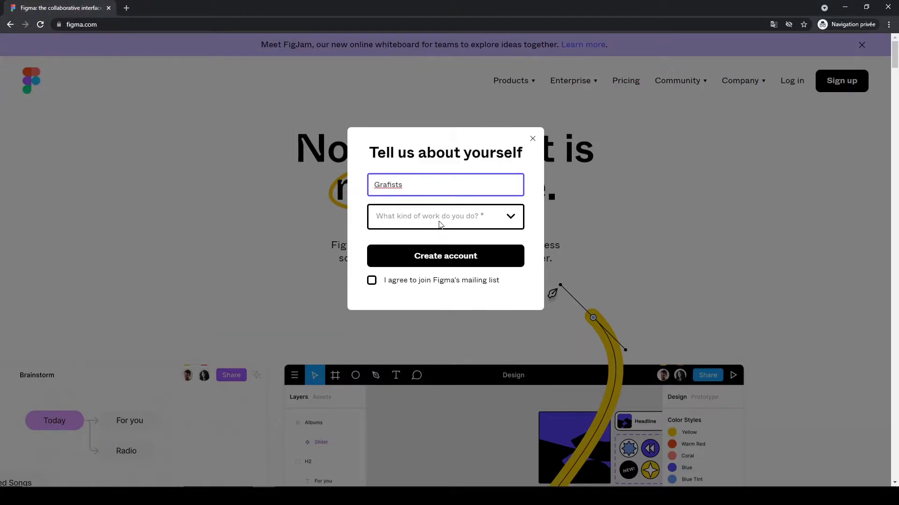
Step: Set the work type to Design and usage to For personal use, then create the account
left_click(461, 218)
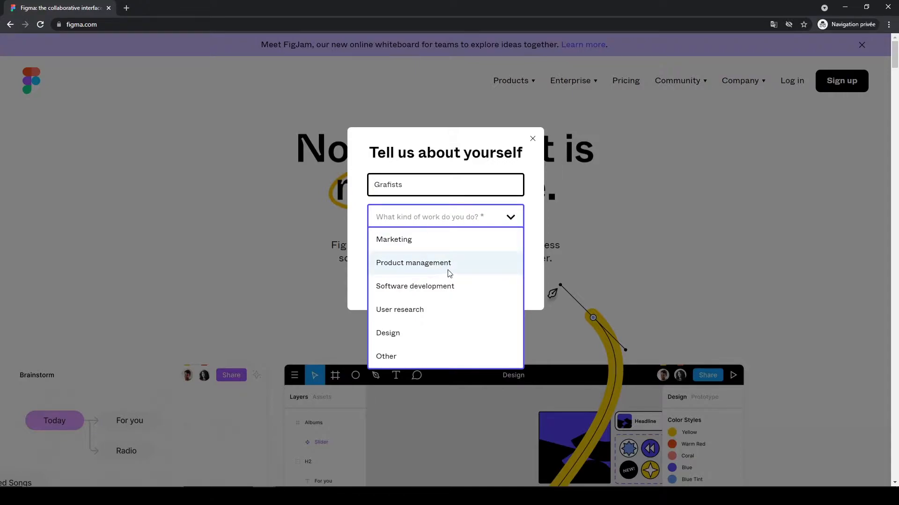
left_click(411, 334)
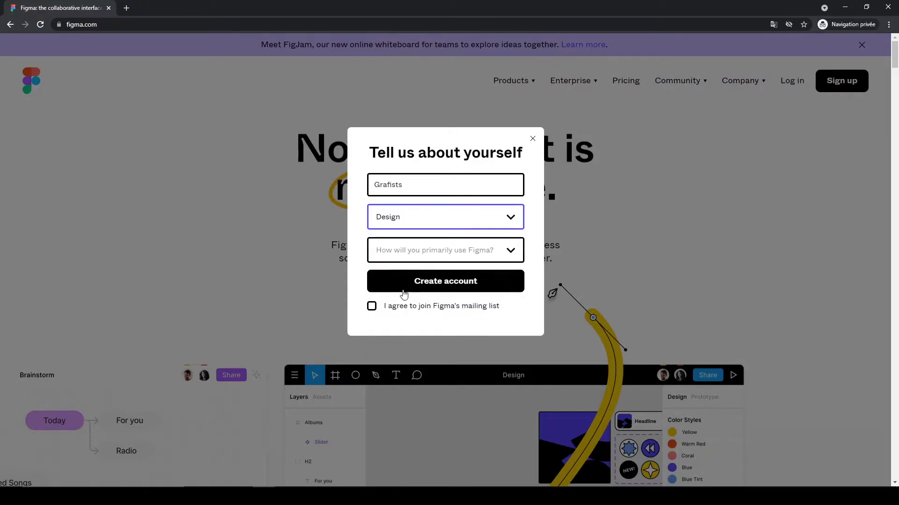
left_click(477, 249)
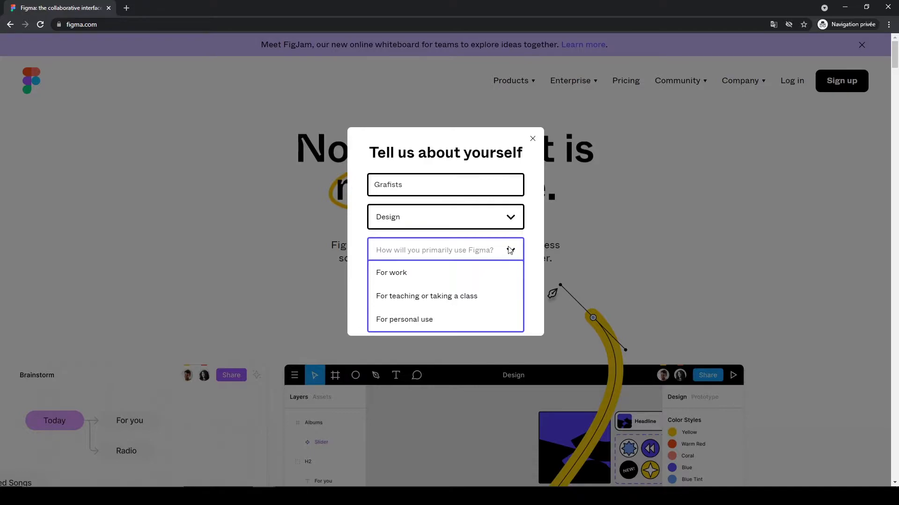
left_click(425, 318)
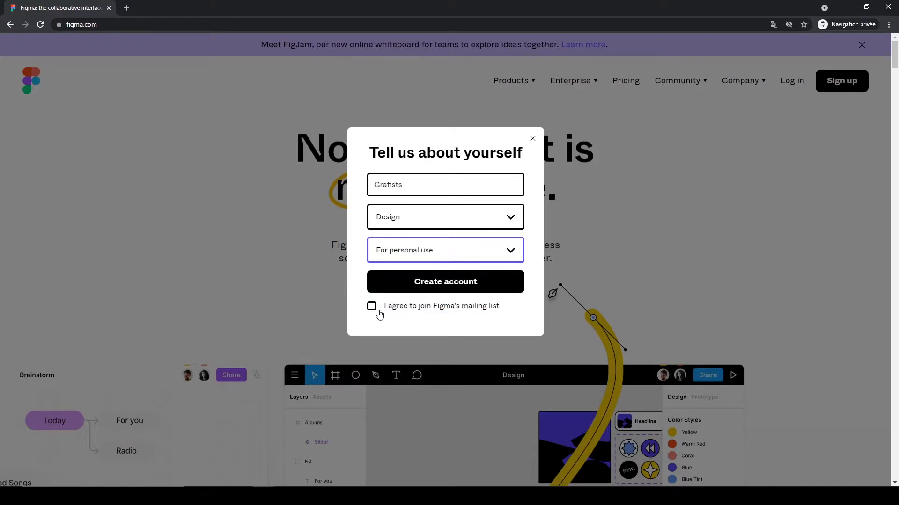
left_click(439, 286)
left_click(439, 286)
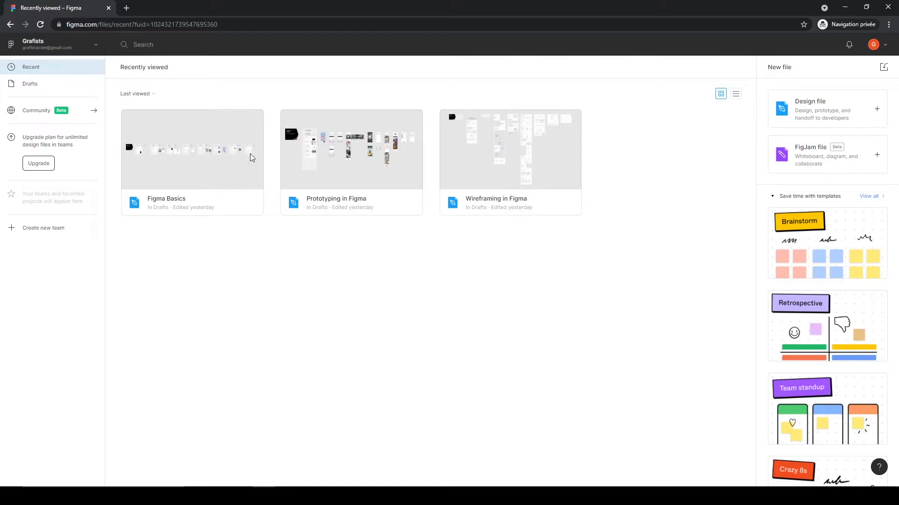
Step: Create a new team named grafists
left_click(51, 229)
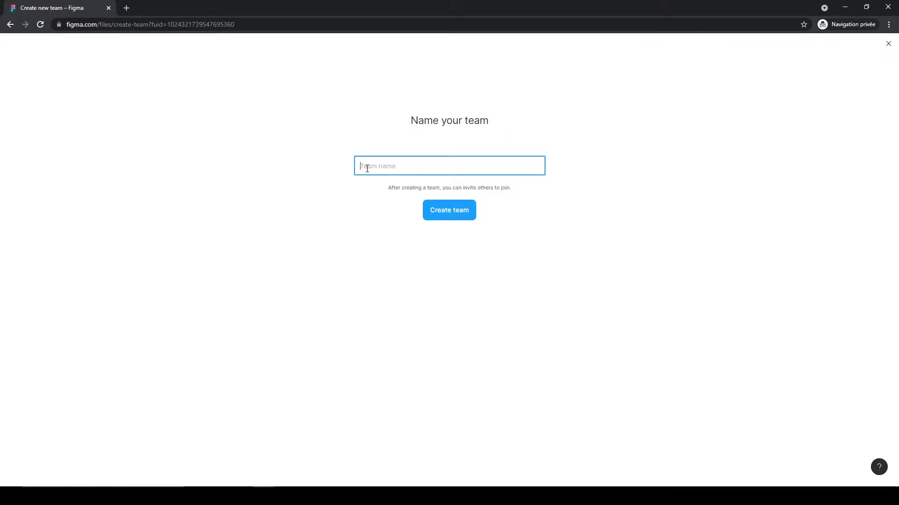
type("grafists")
left_click(457, 209)
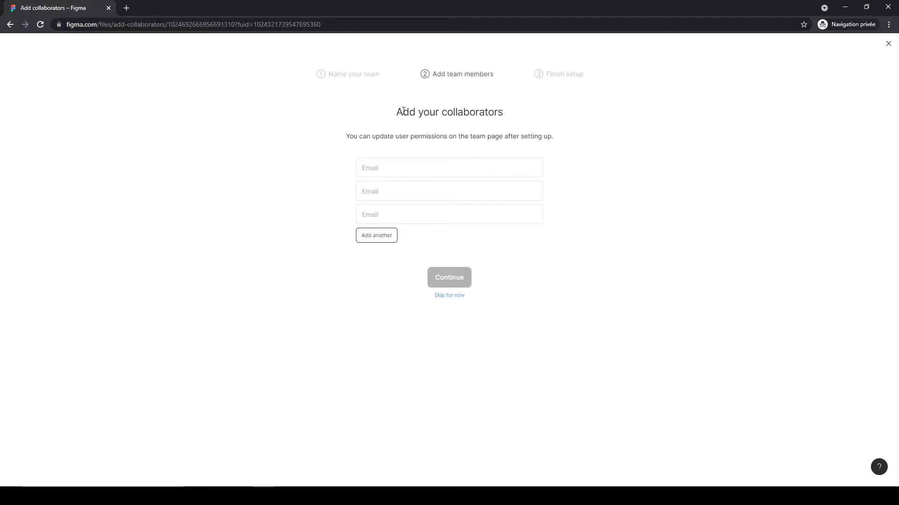
Step: Skip adding collaborators and choose the free Starter team plan
left_click_drag(402, 113, 533, 125)
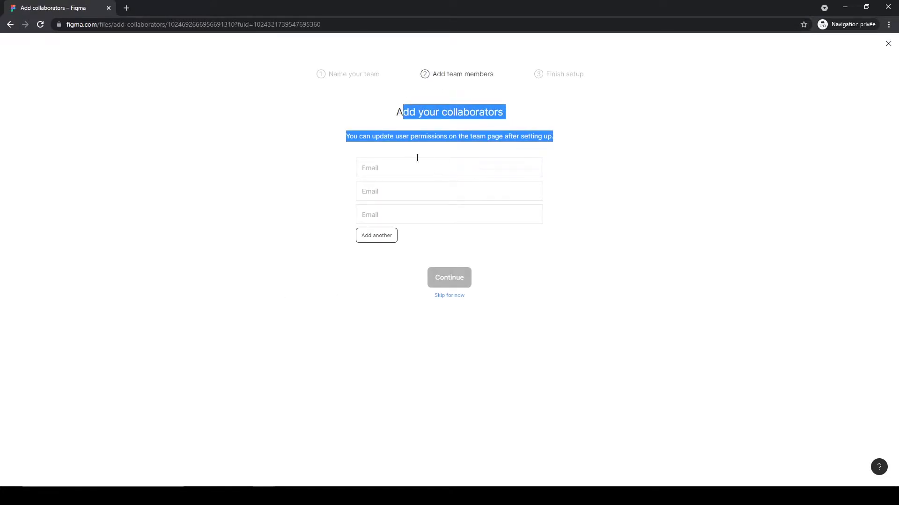
left_click(468, 255)
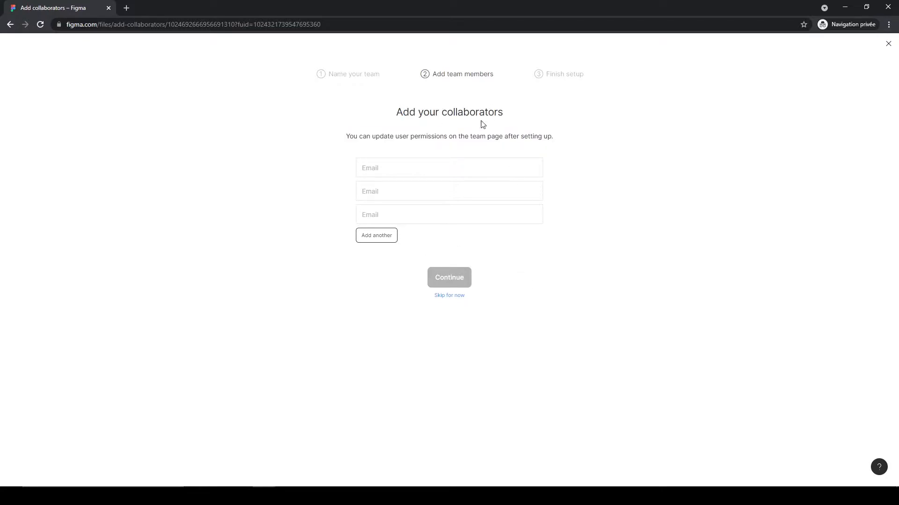
left_click(444, 296)
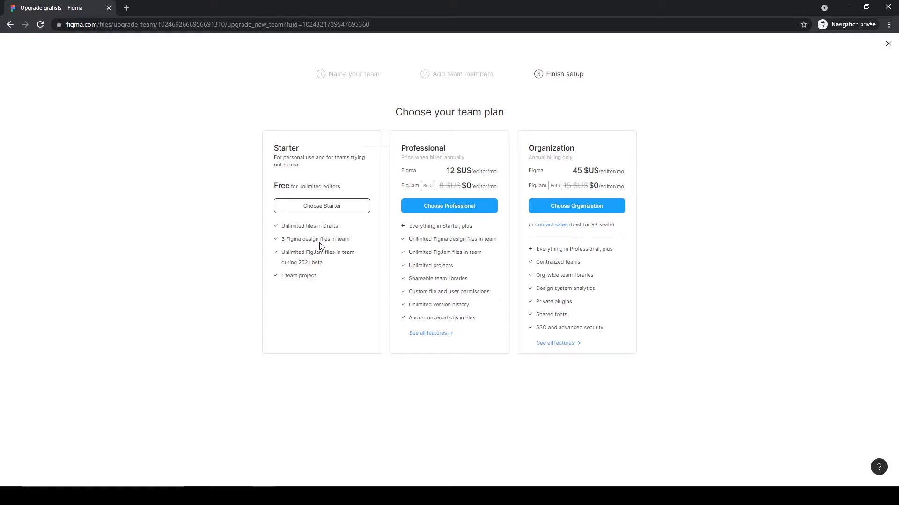
left_click(327, 209)
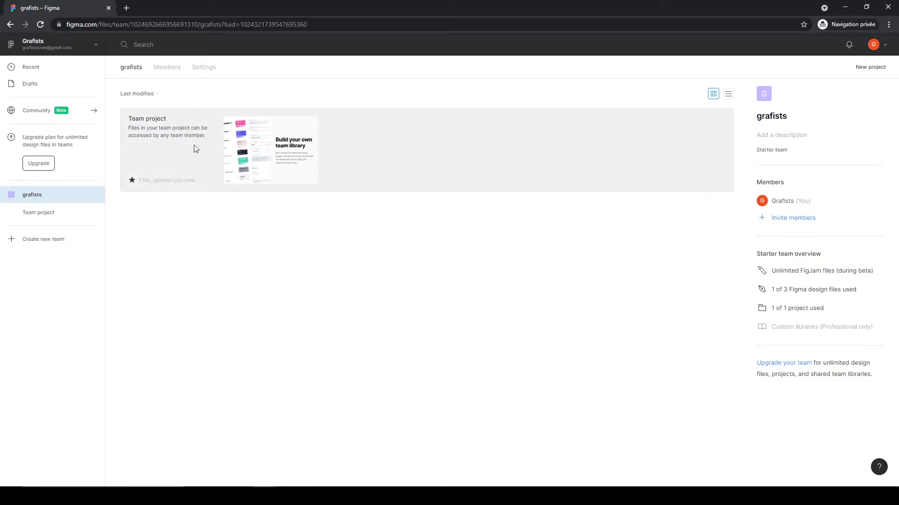
Step: Open the Team project and create a new design file in it
left_click(223, 144)
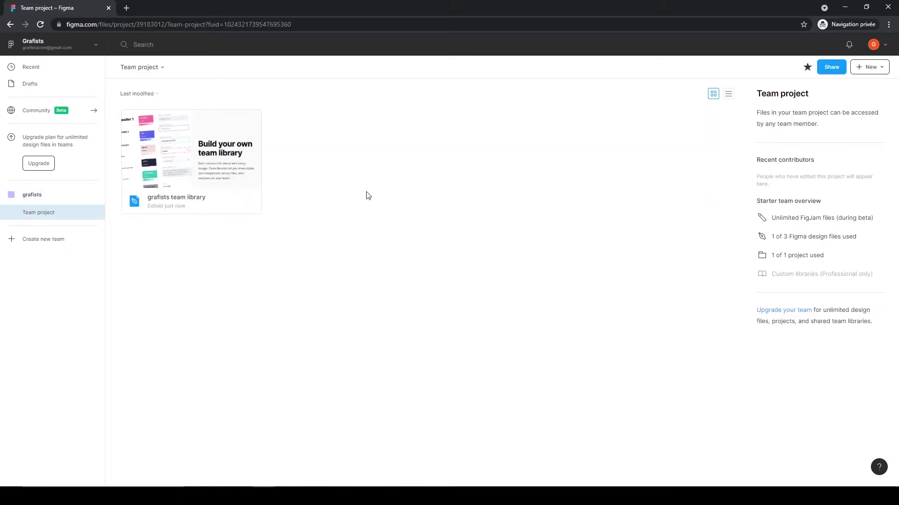
left_click(863, 72)
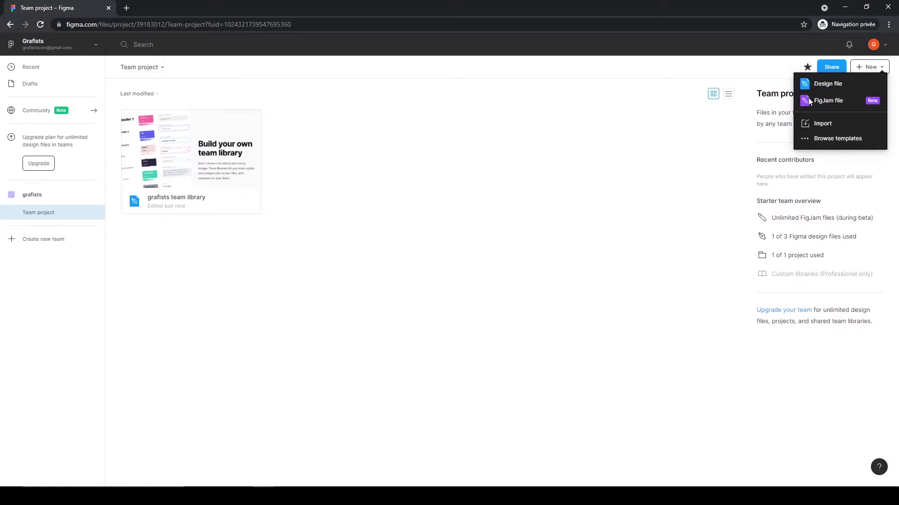
left_click(838, 86)
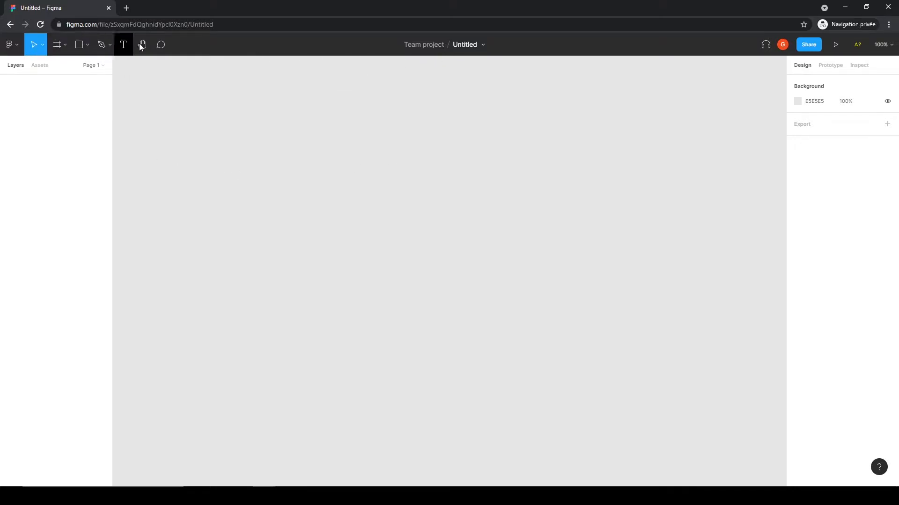
Step: Browse the editor's toolbar tools and their drop-down menus
left_click(42, 47)
left_click(42, 46)
left_click(57, 44)
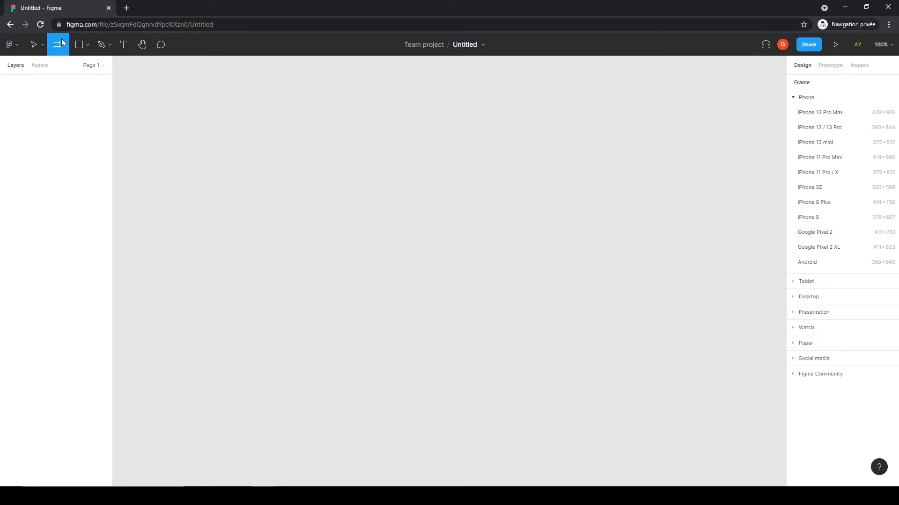
left_click(87, 44)
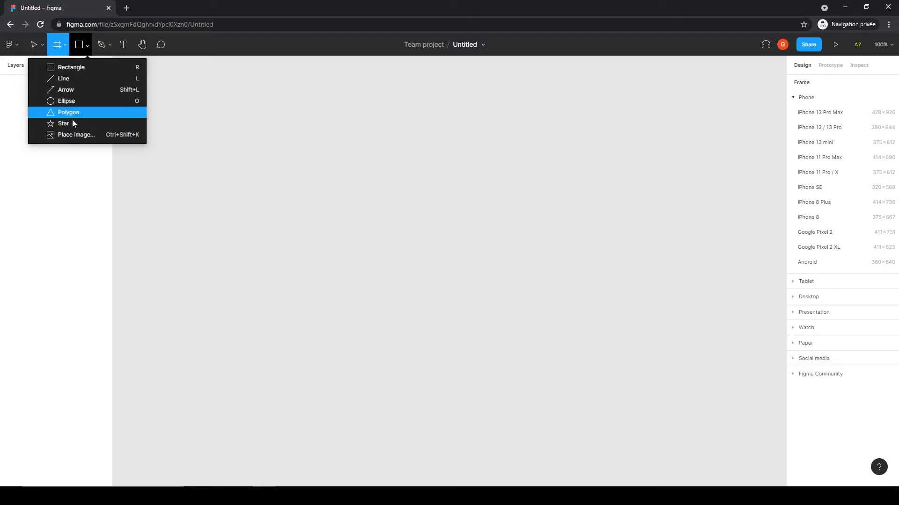
left_click(102, 45)
left_click(111, 46)
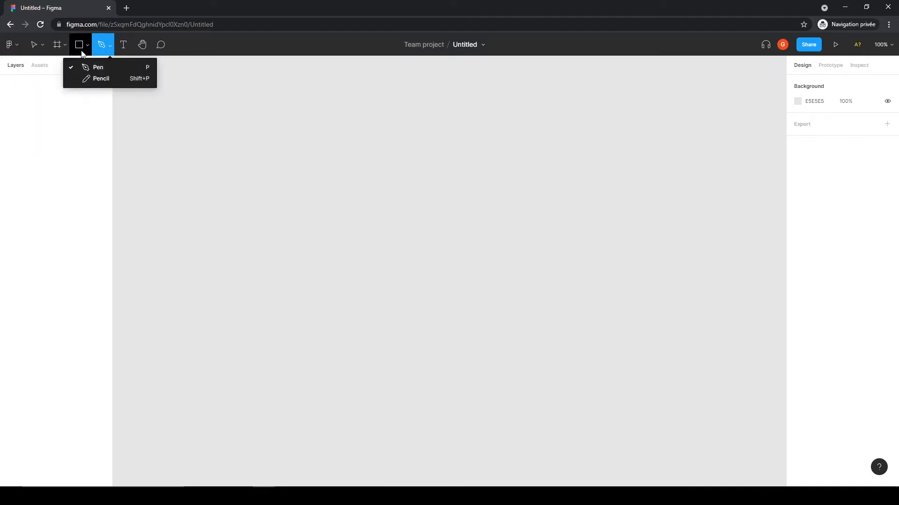
left_click(125, 44)
left_click(142, 45)
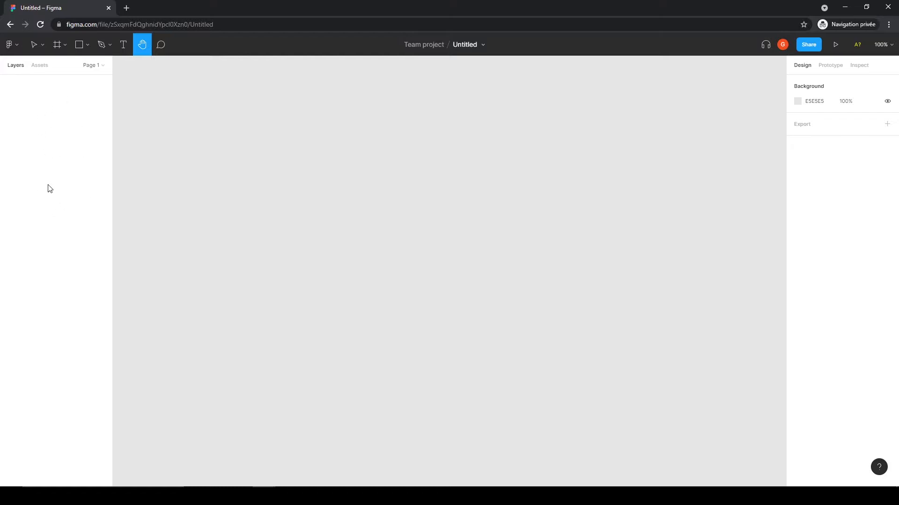
Step: Browse the Assets, Prototype and Inspect panels, returning to Design
left_click(40, 66)
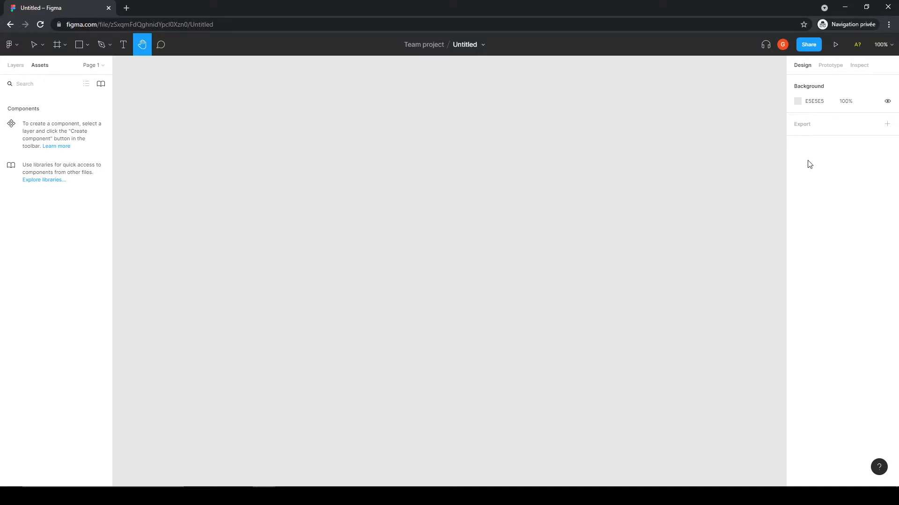
left_click(829, 68)
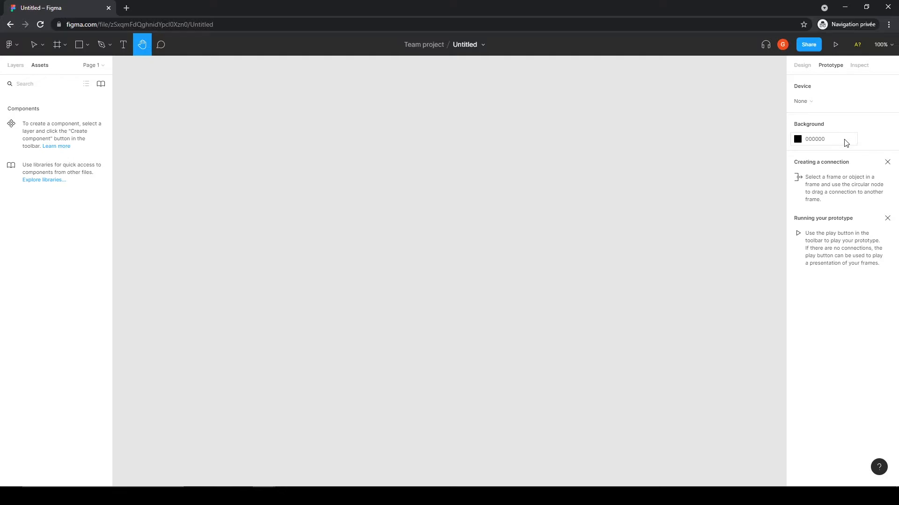
left_click(860, 65)
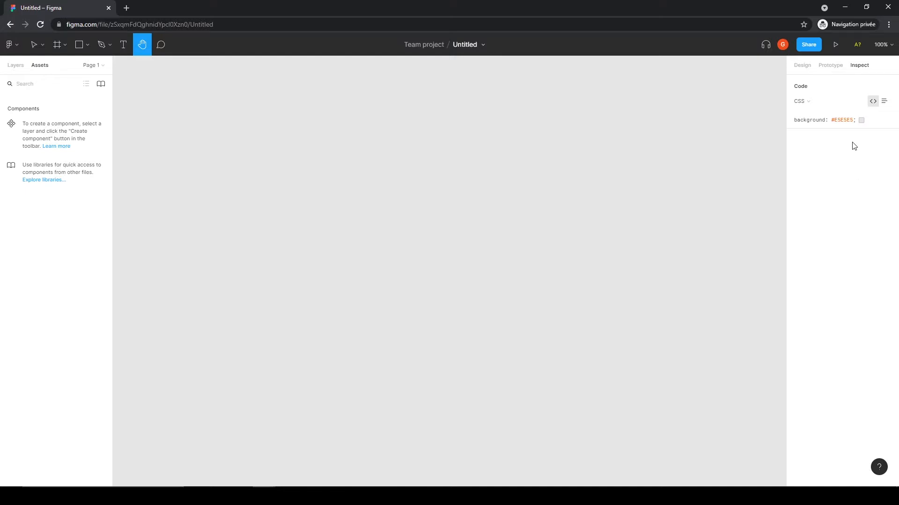
left_click(808, 66)
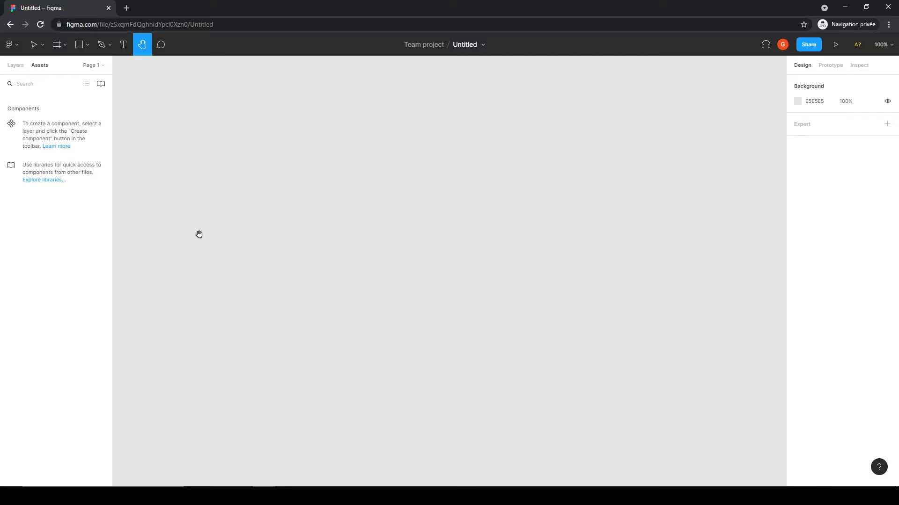
Step: Add an iPhone 8 frame from the Frame tool's phone presets
left_click(58, 45)
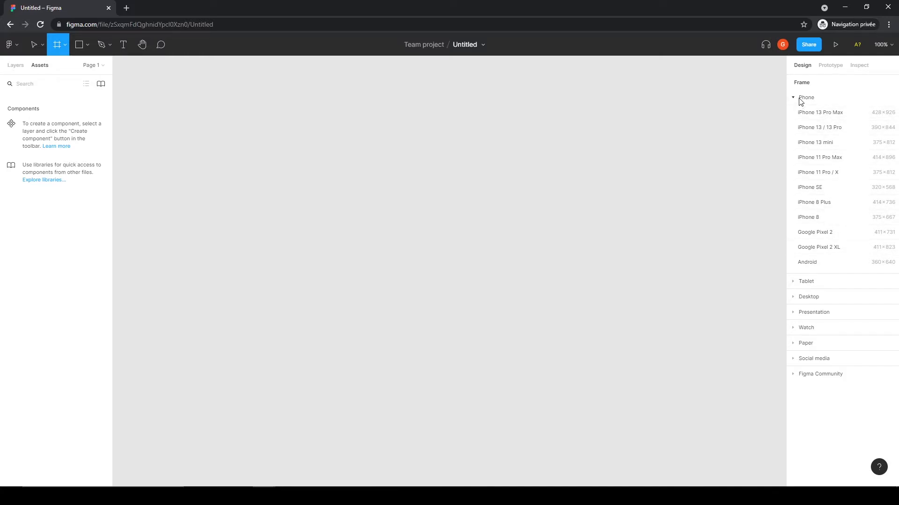
left_click(802, 283)
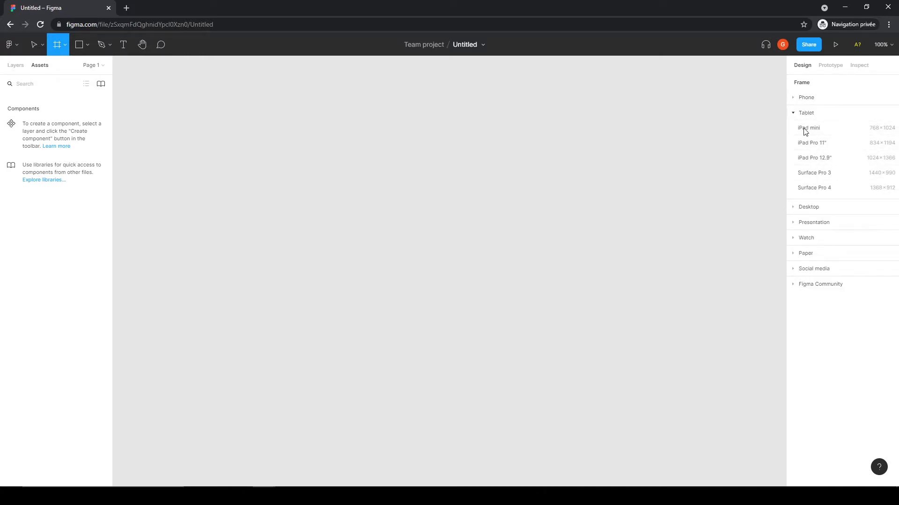
left_click(798, 208)
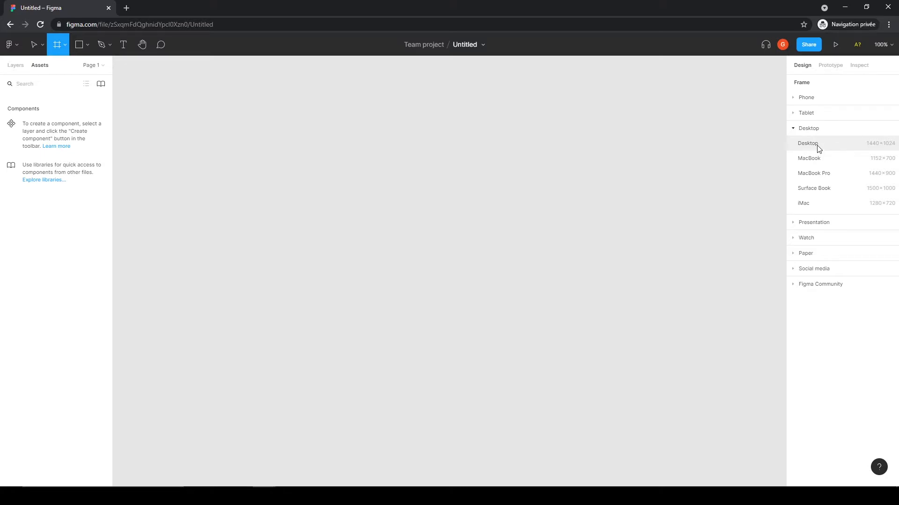
left_click(804, 98)
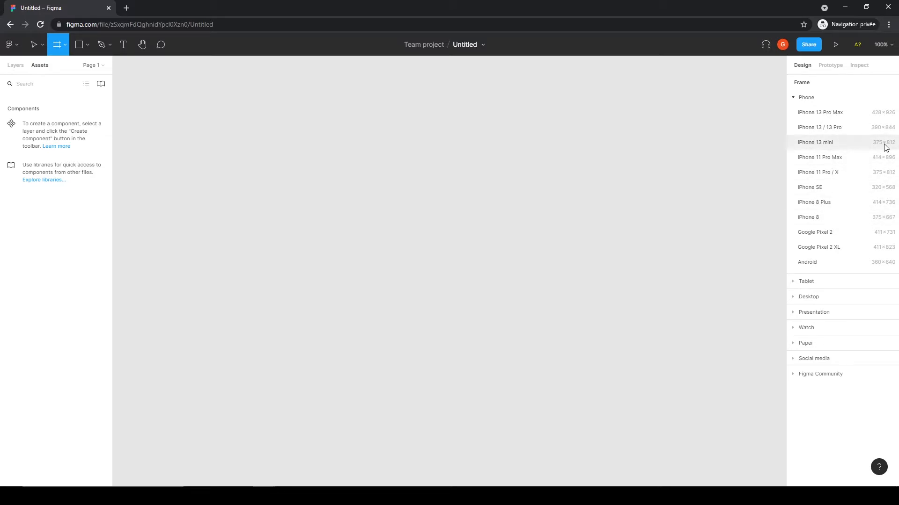
left_click(848, 220)
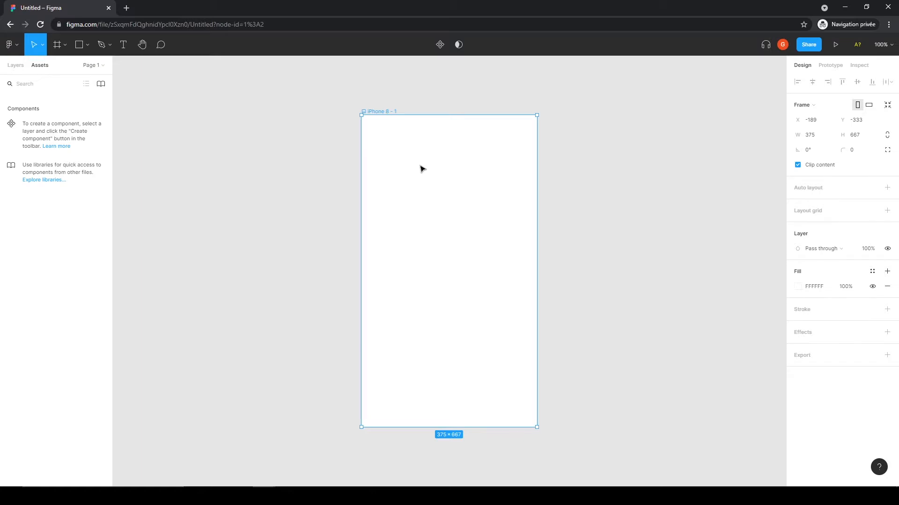
Step: Rename the frame Homepage - Mobile
double_click(381, 113)
type("Homepage - Mobile")
left_click(617, 150)
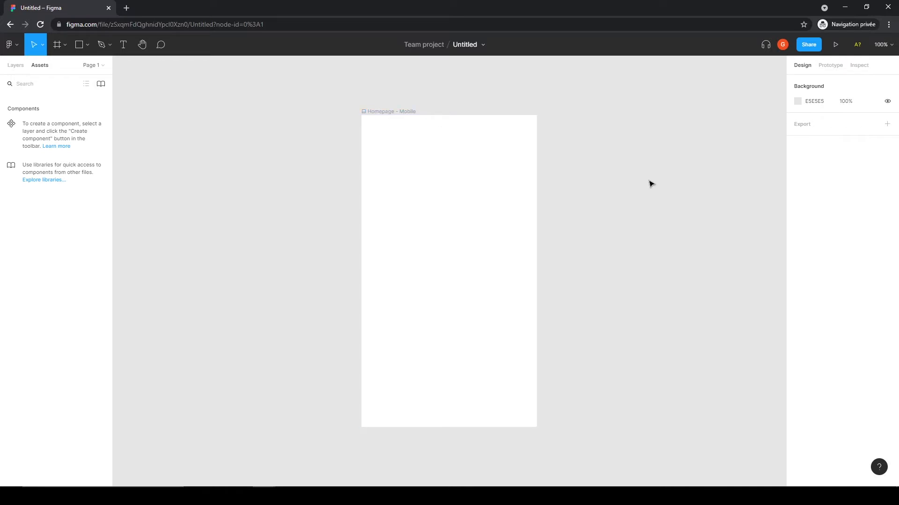
Step: Move the Homepage - Mobile frame towards the left of the canvas
left_click_drag(409, 113, 204, 111)
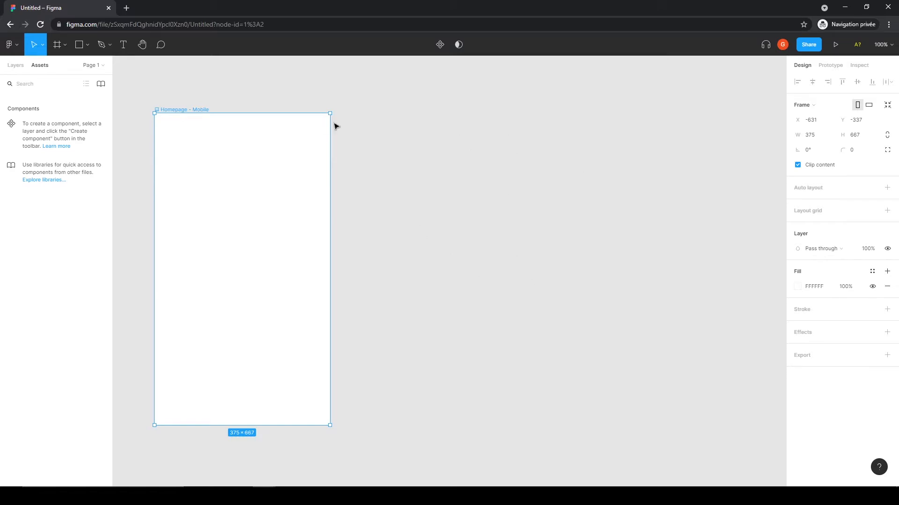
left_click(403, 142)
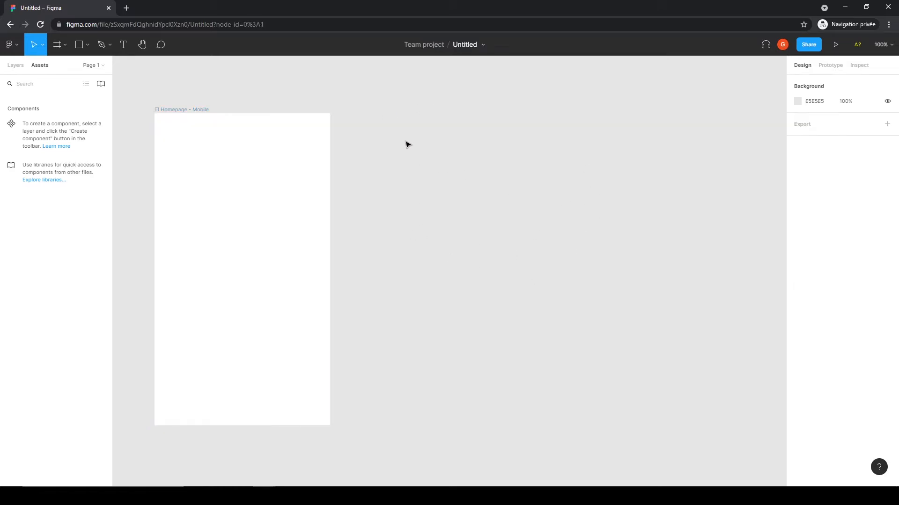
Step: Add an iPad mini frame from the Frame tool's tablet presets beside the mobile frame
left_click(58, 45)
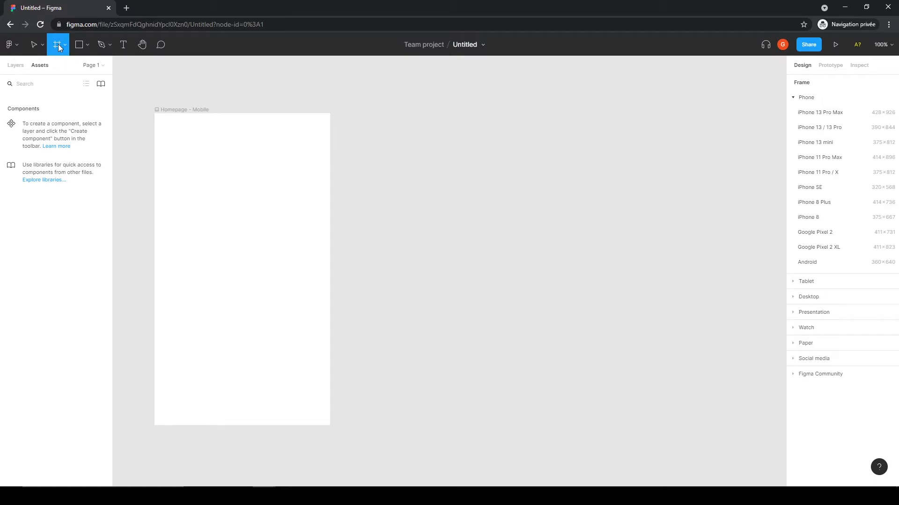
left_click(792, 283)
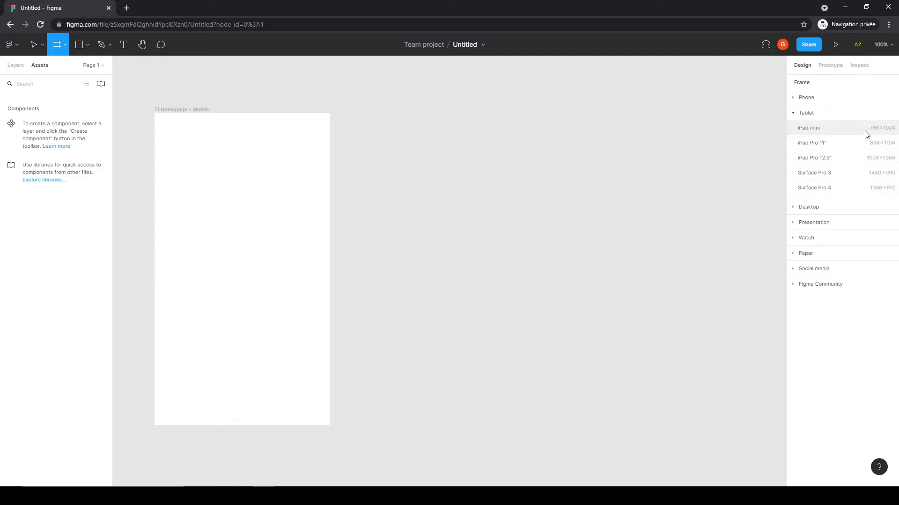
left_click(829, 134)
scroll(711, 225, "down", 2)
scroll(712, 226, "up", 2)
left_click(712, 226)
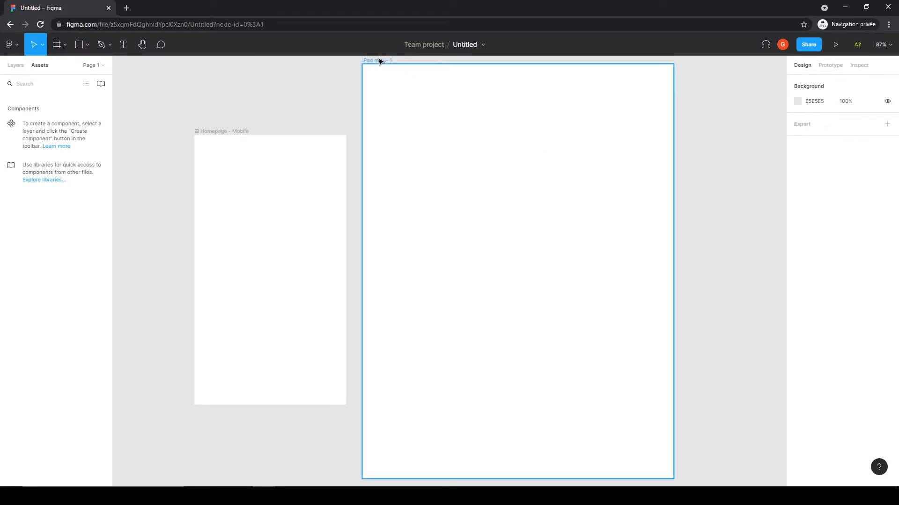
Step: Move the iPad mini frame so its top lines up with the Homepage - Mobile frame
left_click_drag(374, 63, 389, 135)
left_click(406, 100)
scroll(347, 176, "down", 2)
scroll(346, 176, "up", 3)
left_click_drag(391, 223, 407, 136)
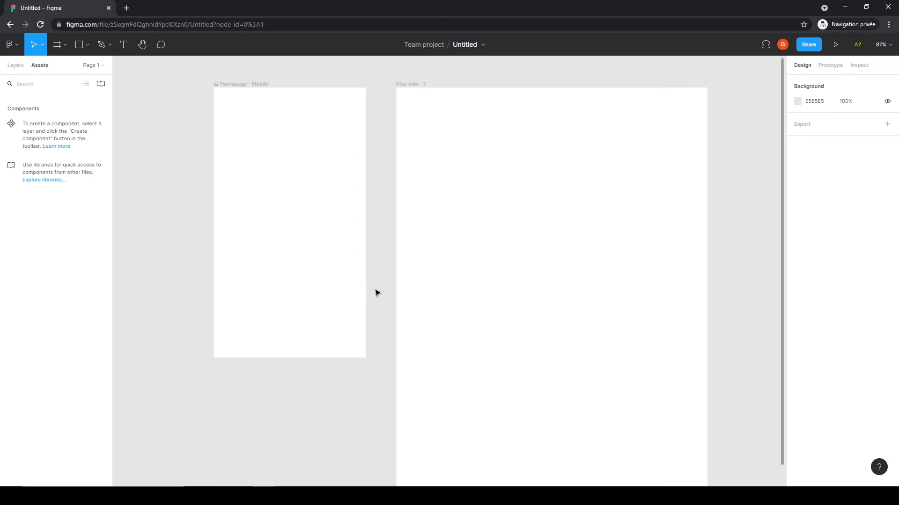
Step: Rename the iPad mini frame Homepage - tablette
double_click(415, 84)
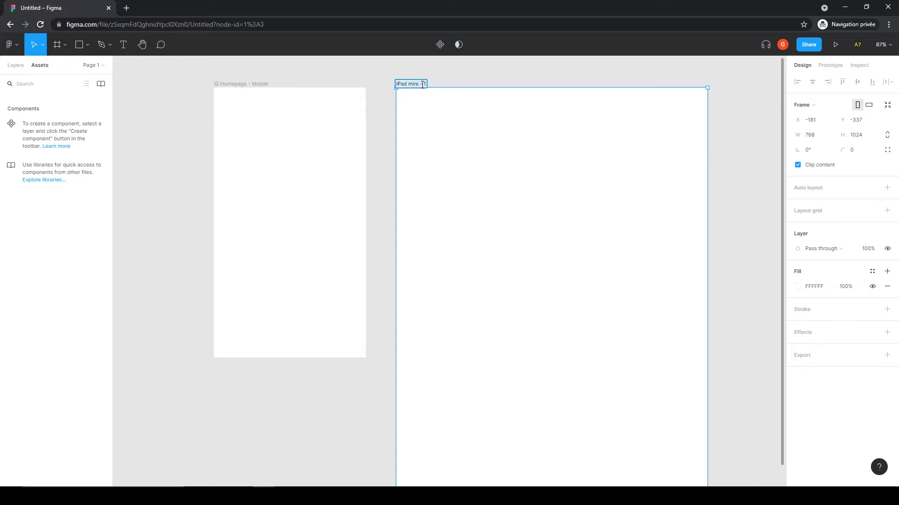
type("Homepage - talette")
key("Return")
left_click(381, 121)
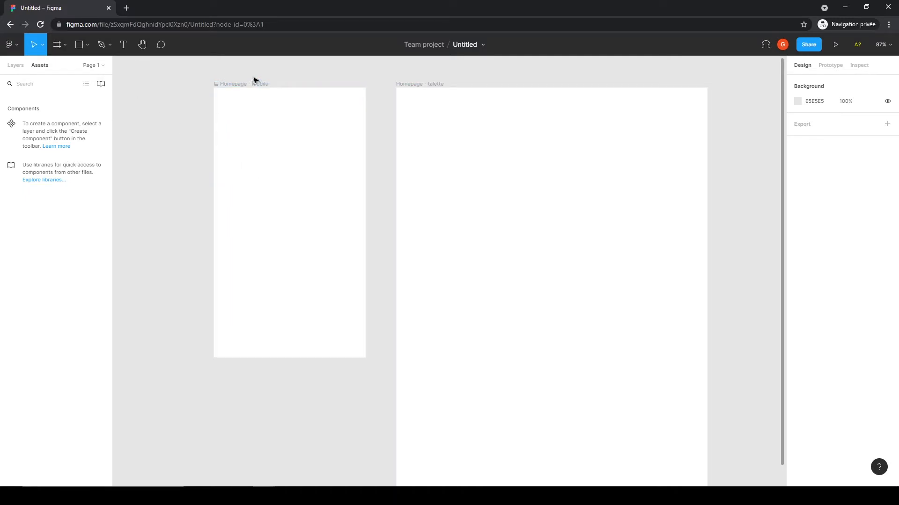
Step: Move the Homepage - Mobile frame further left on the canvas
left_click_drag(260, 85, 201, 84)
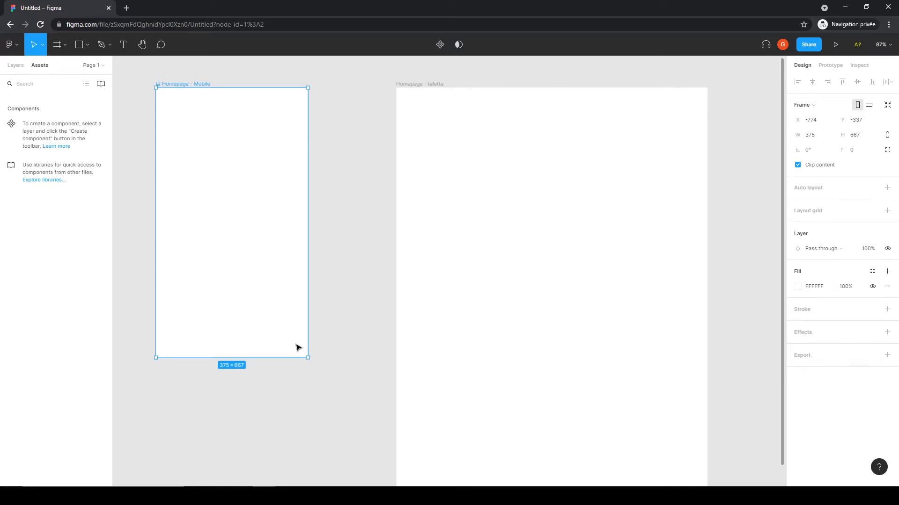
Step: Resize the Homepage - Mobile frame by its corner, then set its width to 375 and height to 667
left_click_drag(307, 359, 330, 405)
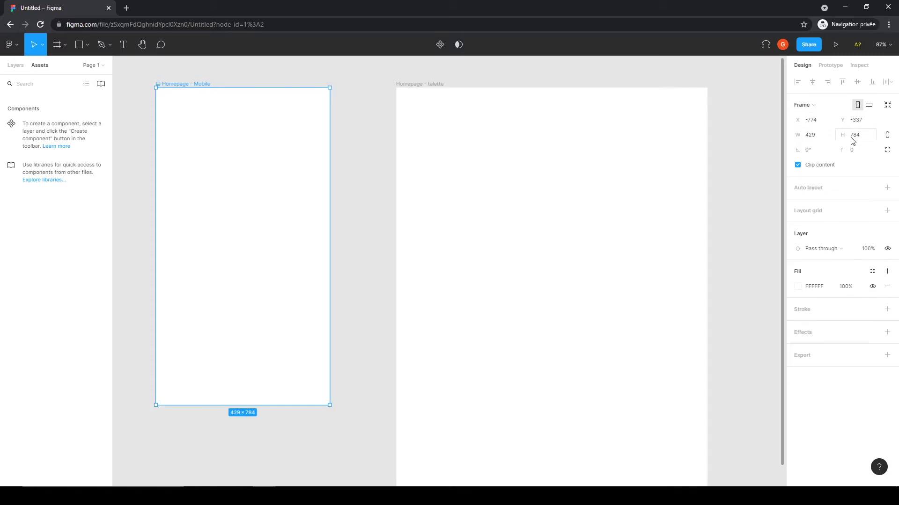
left_click(814, 136)
type("375")
key("Return")
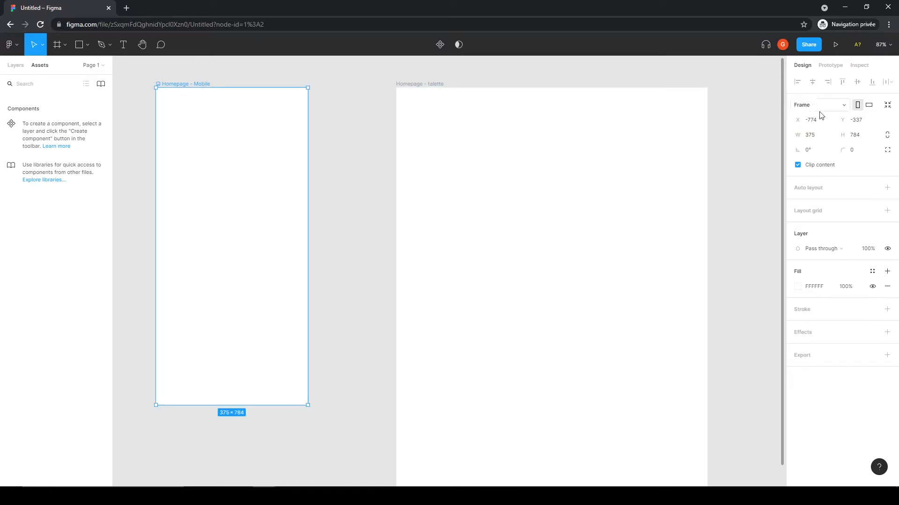
left_click(857, 135)
type("667")
key("Return")
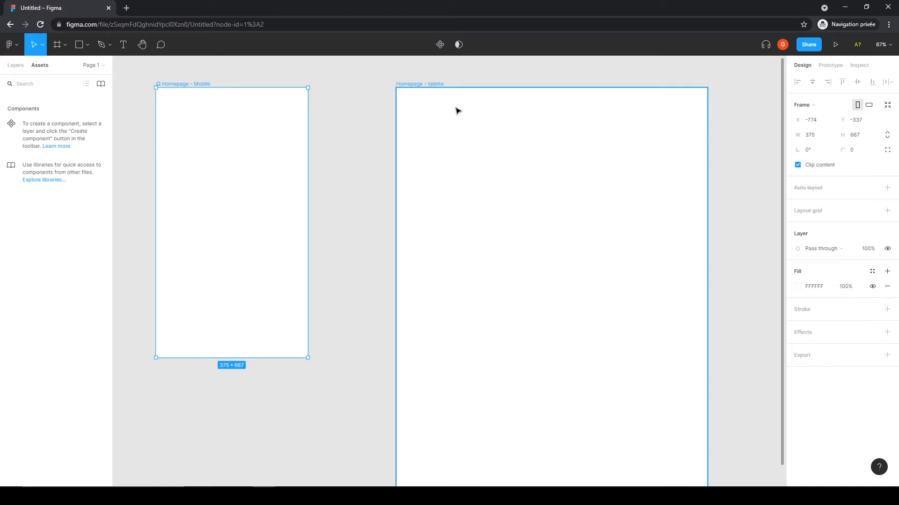
Step: Switch the Homepage - tablette frame to landscape orientation and back to portrait
left_click(443, 93)
scroll(585, 180, "down", 1)
scroll(604, 184, "up", 1)
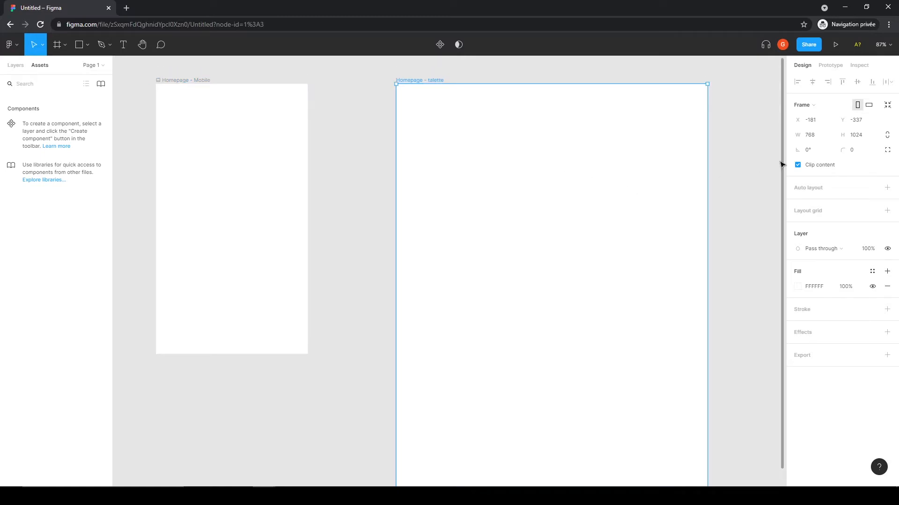
left_click(869, 107)
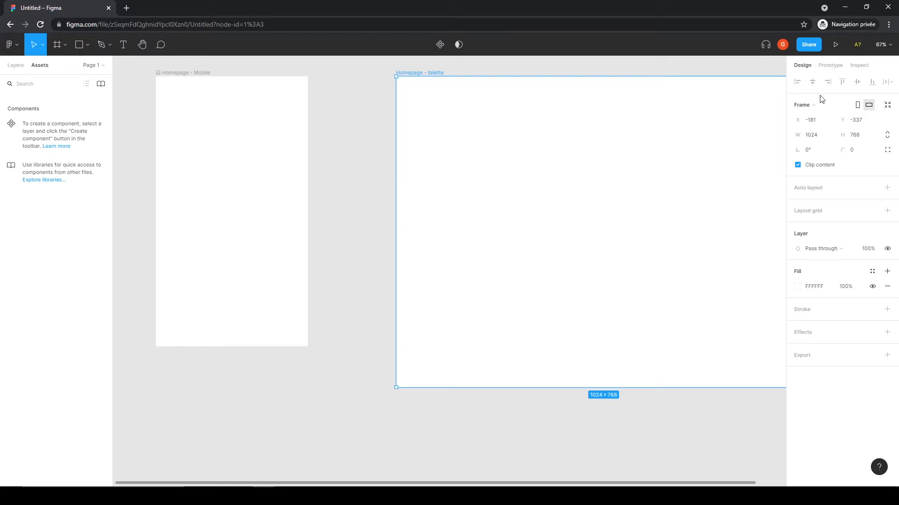
left_click(857, 105)
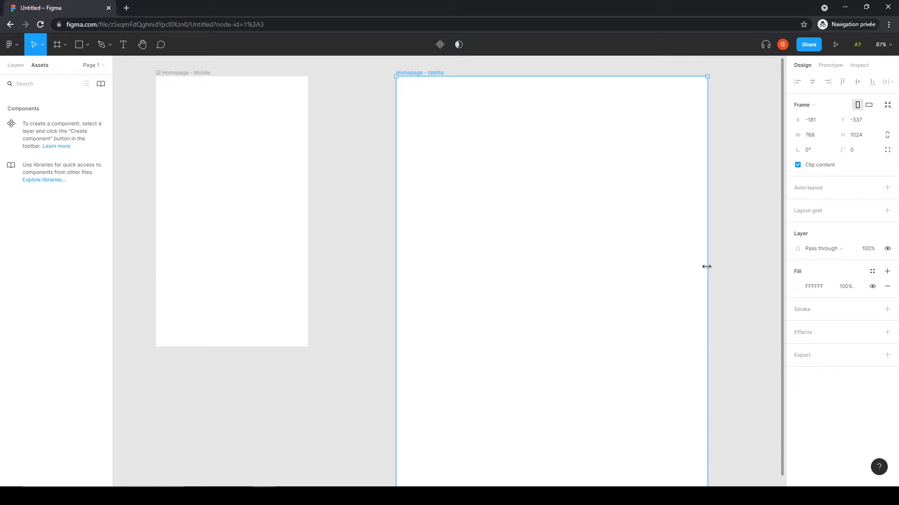
scroll(671, 271, "up", 1)
scroll(422, 227, "down", 2)
scroll(423, 226, "up", 2)
left_click(365, 276)
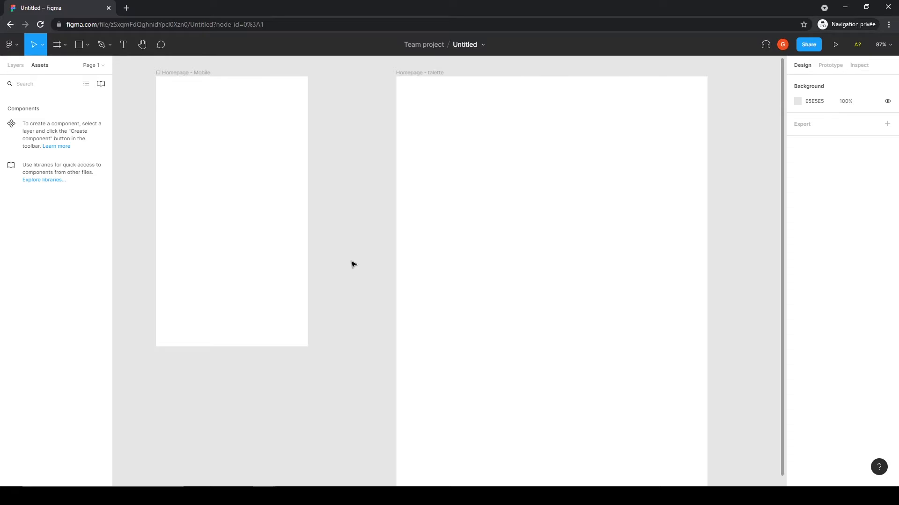
Step: Examine both homepage frames at different zoom levels and positions, including with the Hand tool
key("minus")
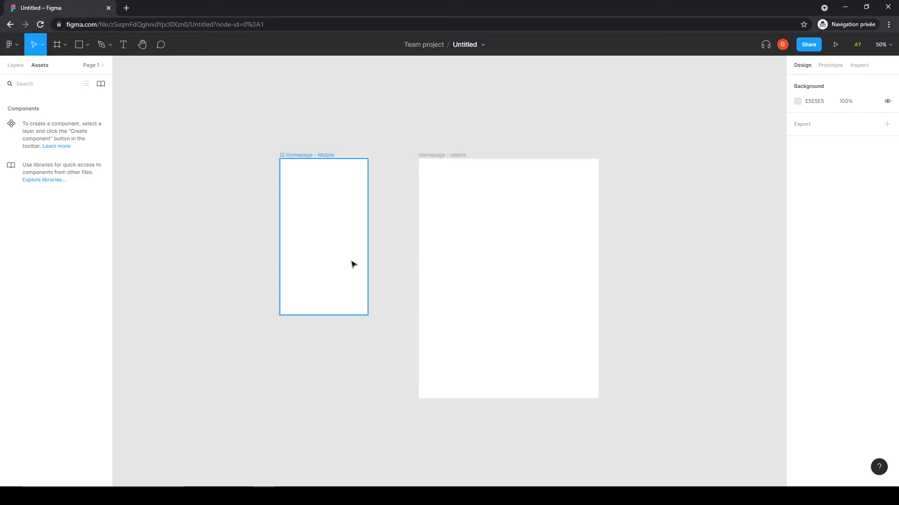
key("plus")
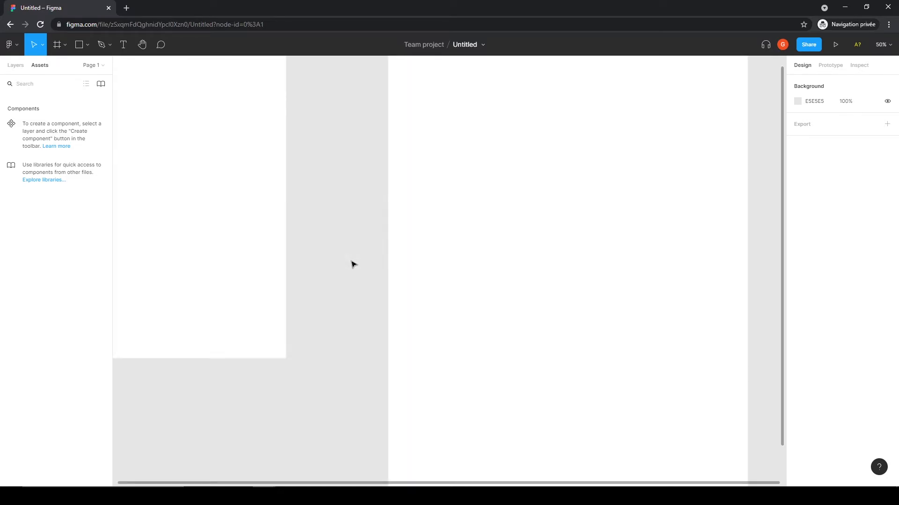
key("minus")
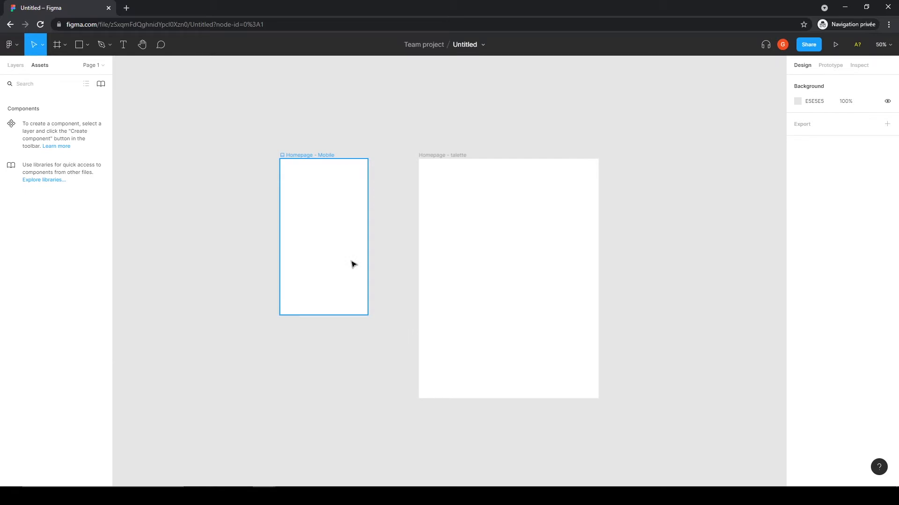
scroll(354, 265, "up", 5)
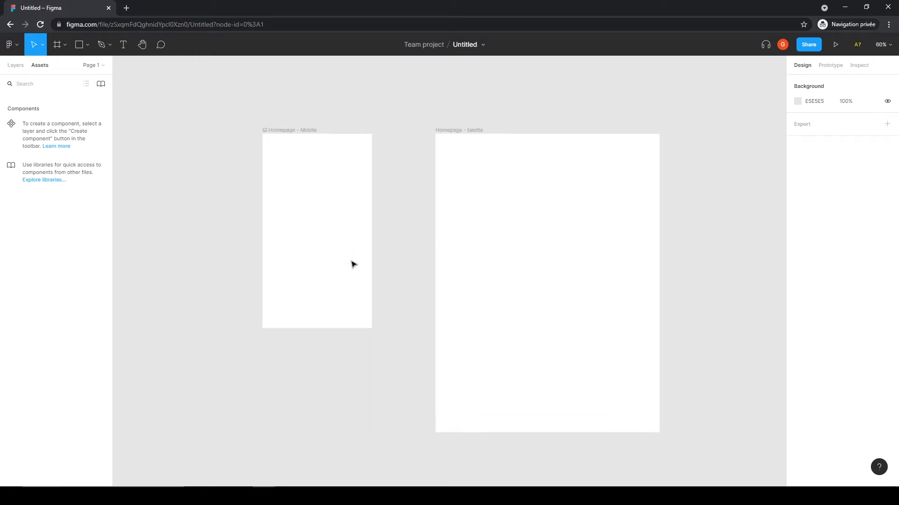
scroll(353, 264, "down", 6)
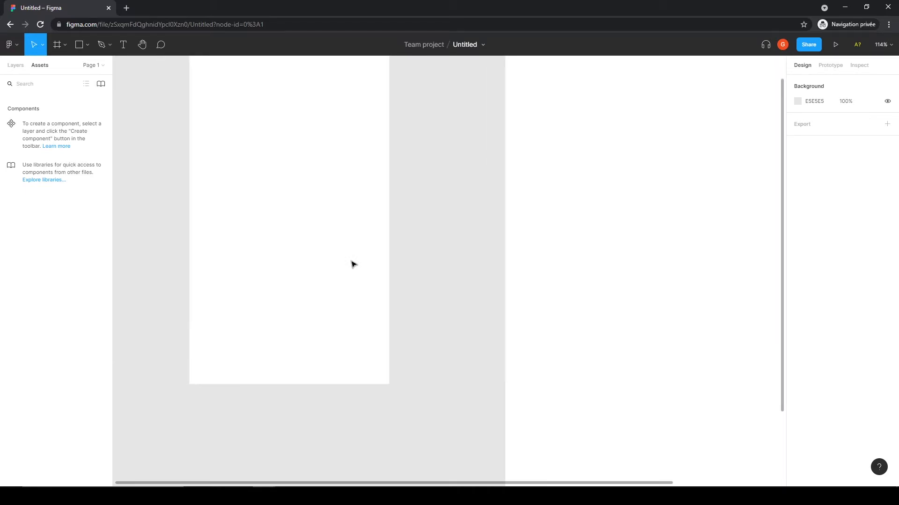
scroll(353, 265, "down", 2)
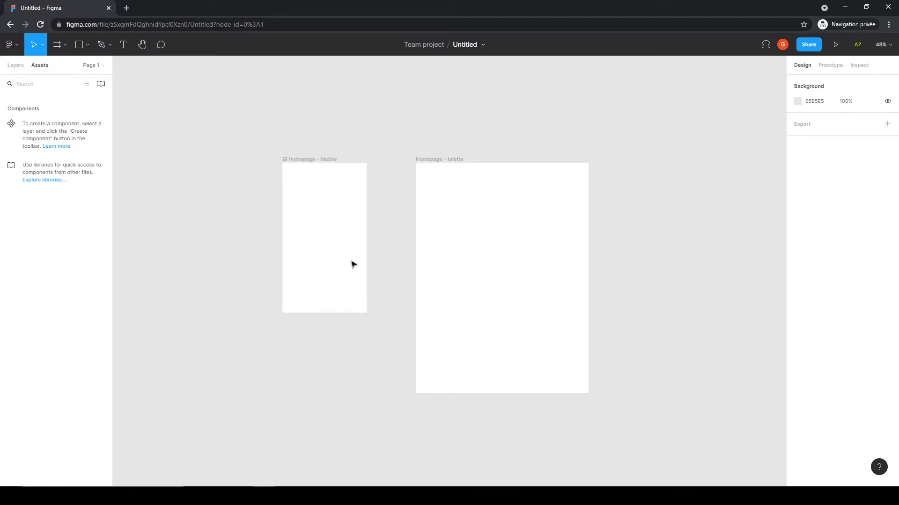
scroll(353, 265, "up", 3)
scroll(353, 264, "up", 4)
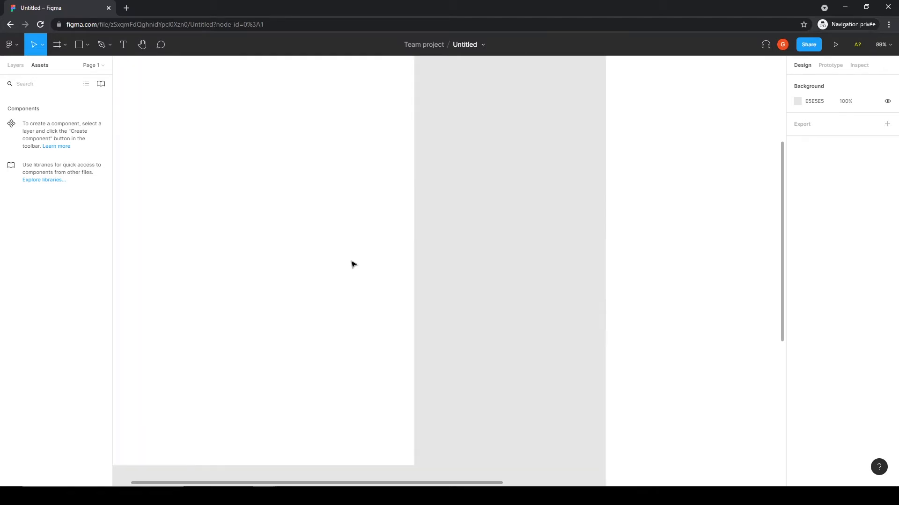
scroll(353, 265, "down", 5)
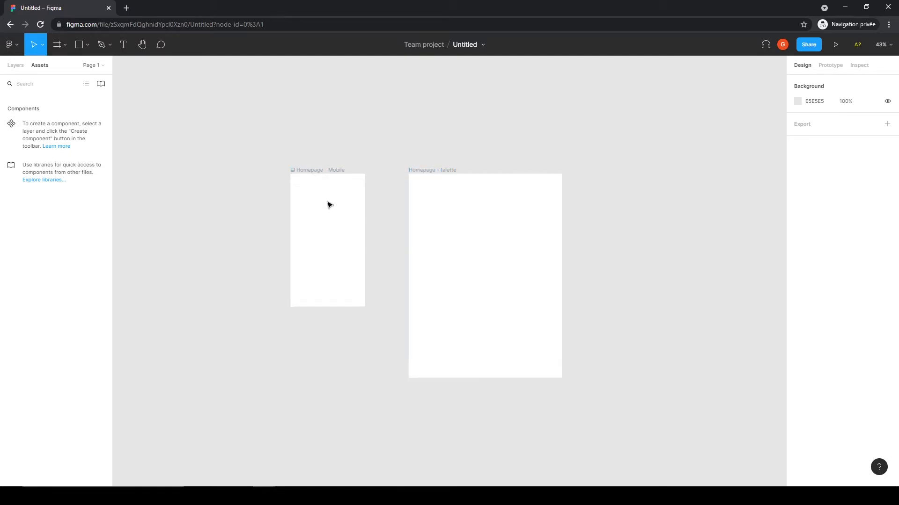
scroll(397, 259, "up", 5)
scroll(397, 259, "up", 3)
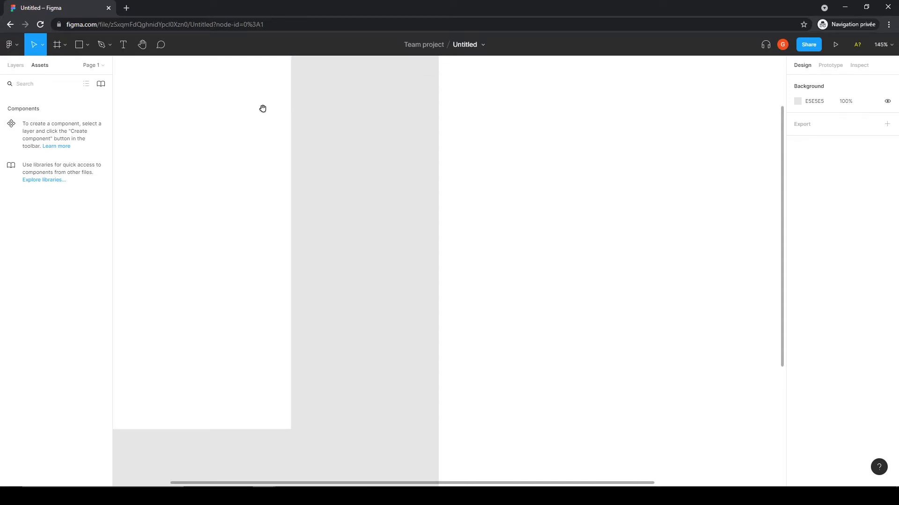
left_click_drag(193, 86, 524, 281)
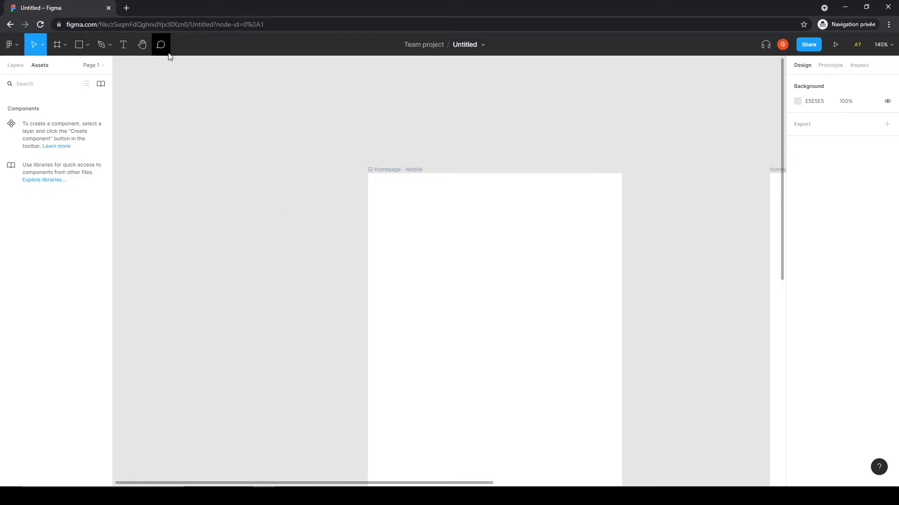
left_click(143, 45)
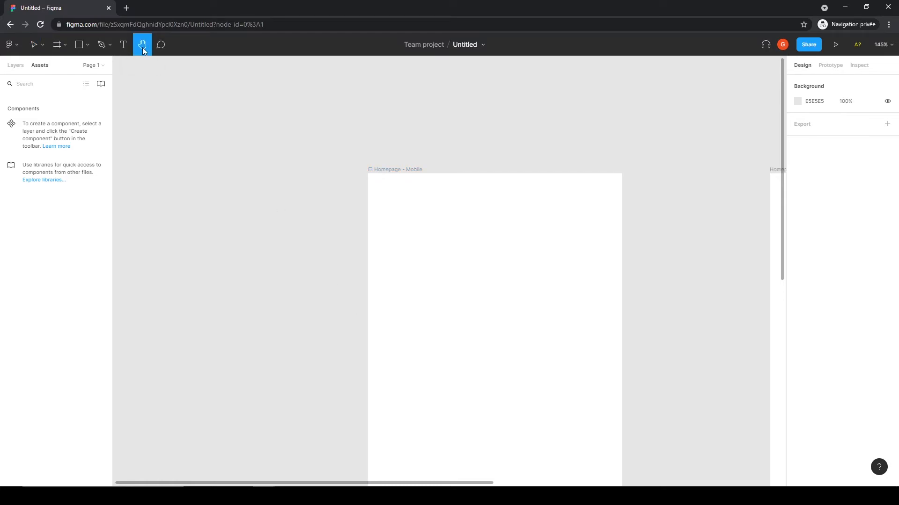
left_click_drag(678, 295, 230, 211)
left_click_drag(539, 353, 533, 261)
left_click_drag(271, 251, 354, 223)
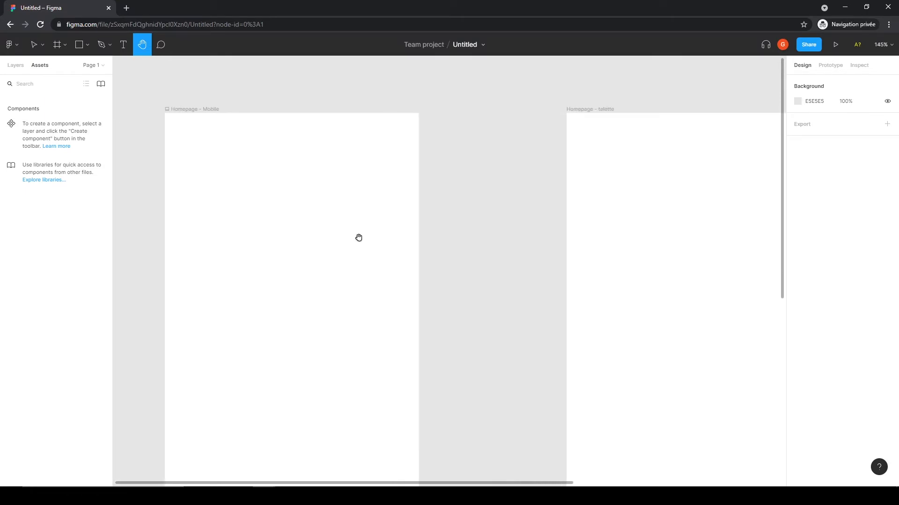
scroll(409, 241, "down", 1)
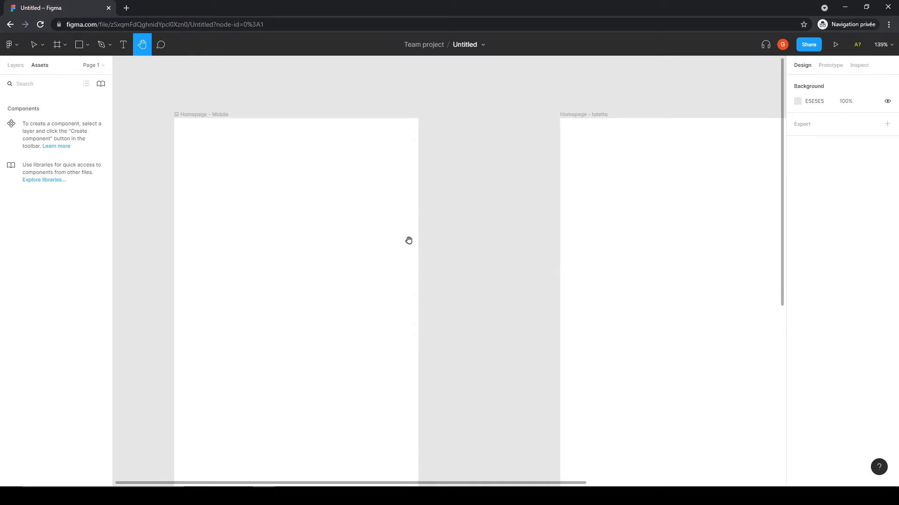
scroll(408, 240, "down", 4)
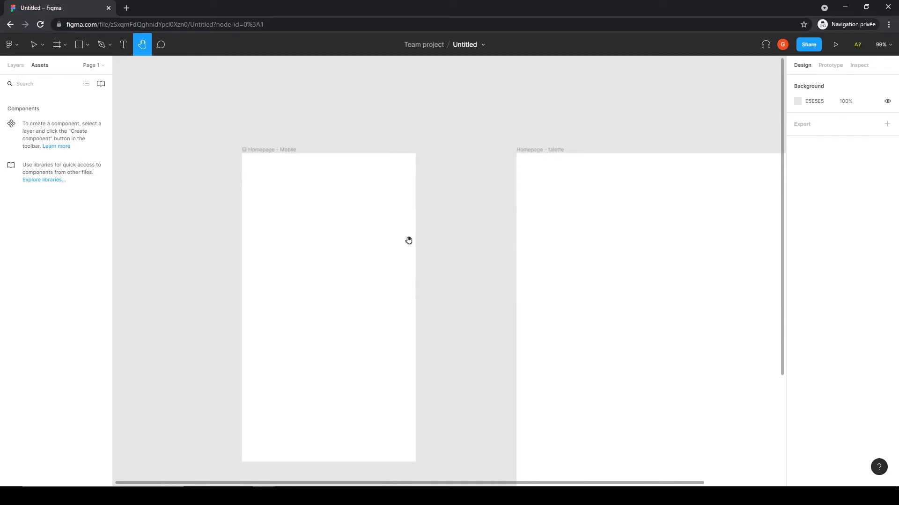
scroll(408, 240, "down", 8)
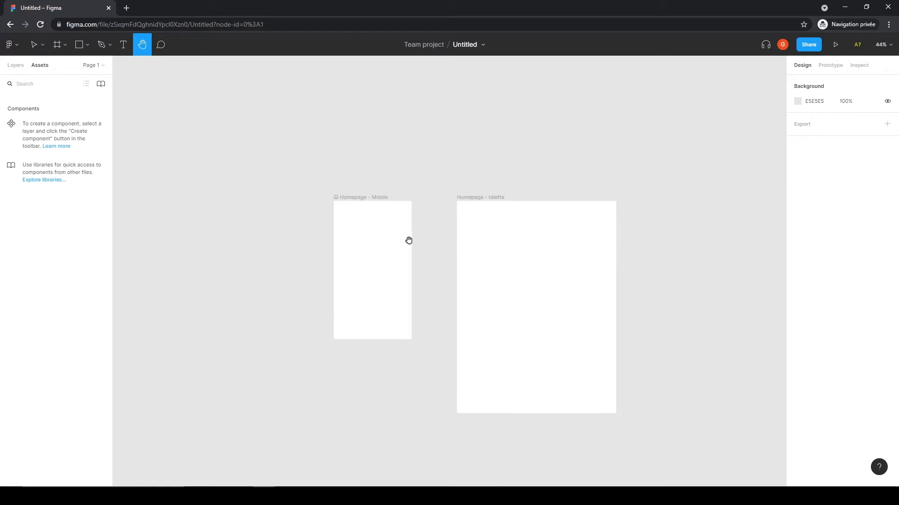
scroll(408, 240, "up", 1)
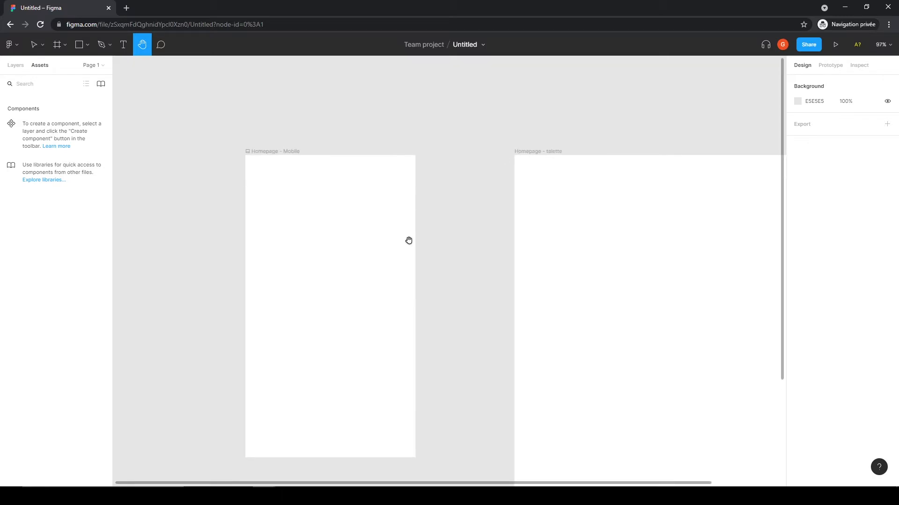
Step: Move the Homepage - Mobile frame slightly right, to X -704
left_click(33, 45)
left_click(264, 153)
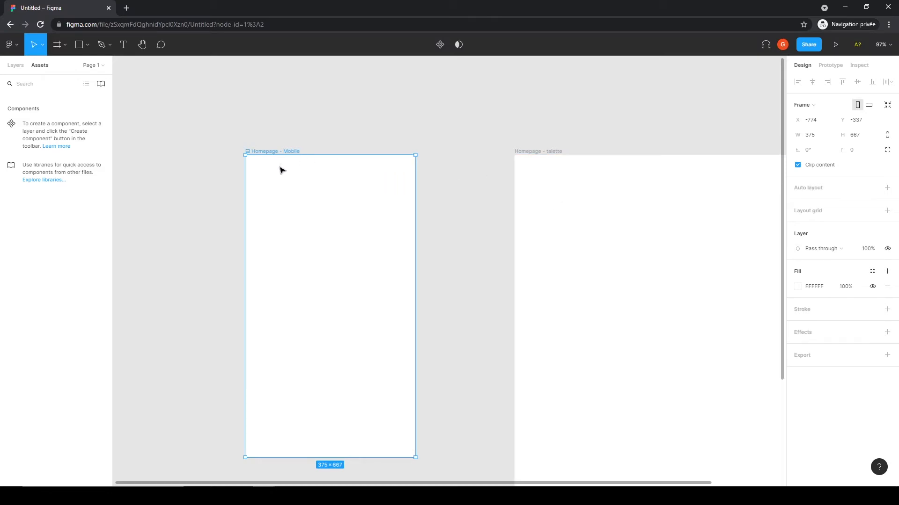
left_click_drag(286, 155, 316, 152)
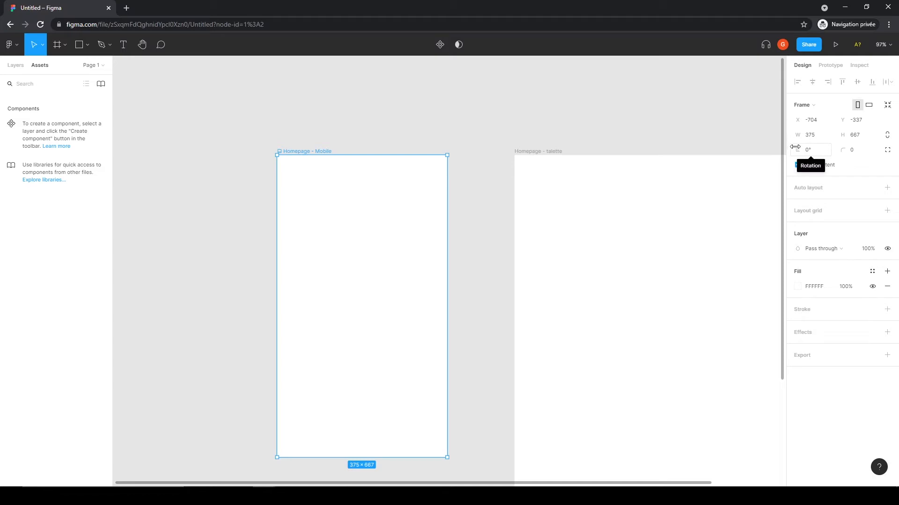
Step: Try rotating the Homepage - Mobile frame and adjusting its corner radius, resetting the rotation to 0°
left_click_drag(803, 150, 807, 249)
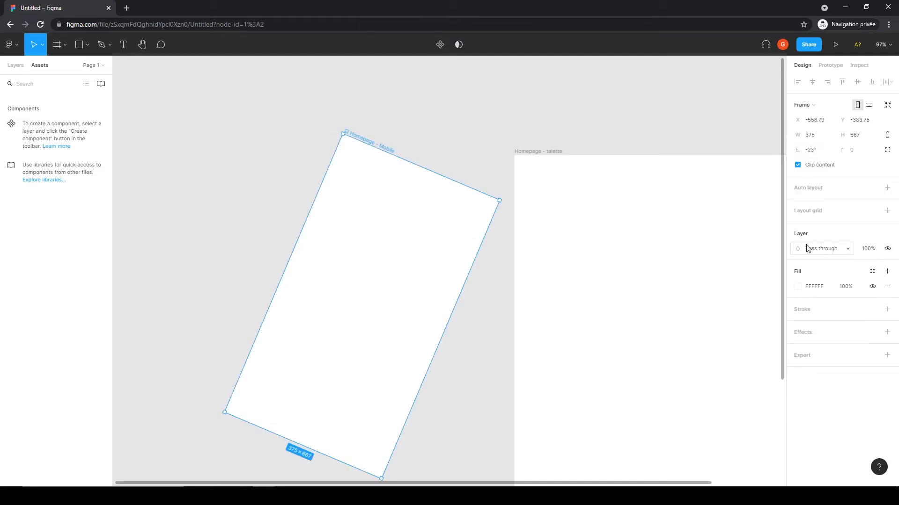
left_click(812, 152)
key("Return")
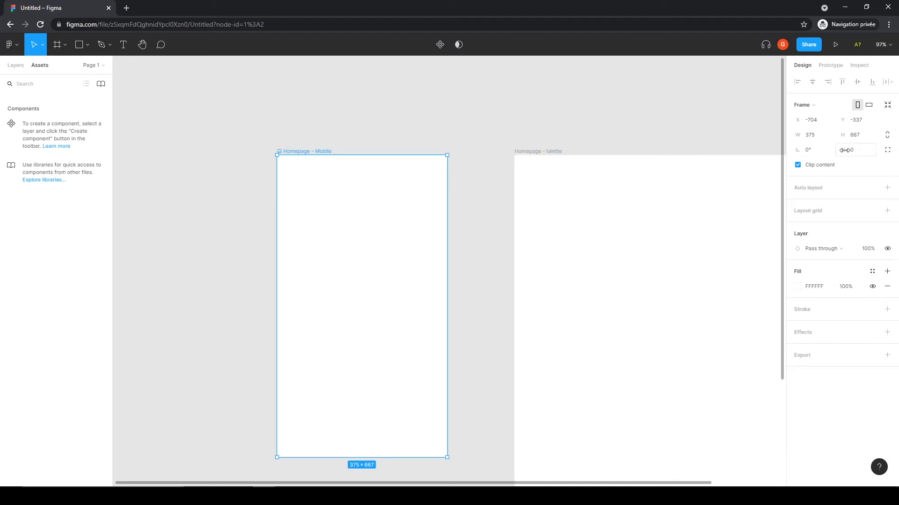
mouse_move(848, 149)
left_mouse_down()
mouse_move(863, 150)
mouse_move(848, 147)
left_mouse_up()
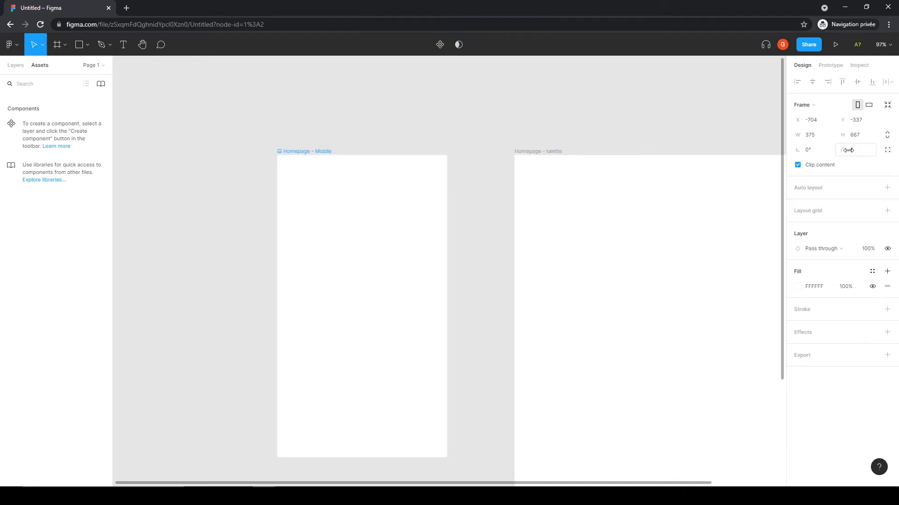
Step: Round the Homepage - Mobile frame's corners to 50, then set the corner radius back to 0
left_click(869, 154)
type("50")
key("Return")
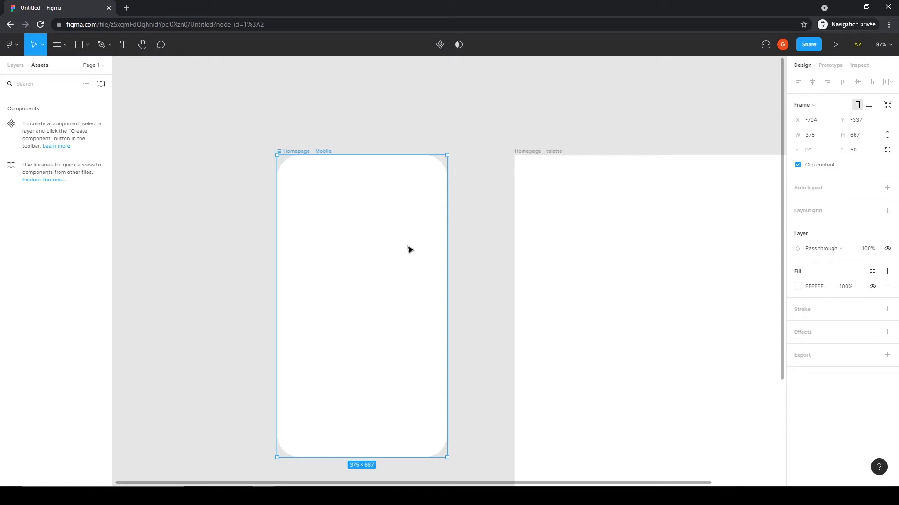
left_click(855, 150)
type("0")
key("Return")
left_click(378, 114)
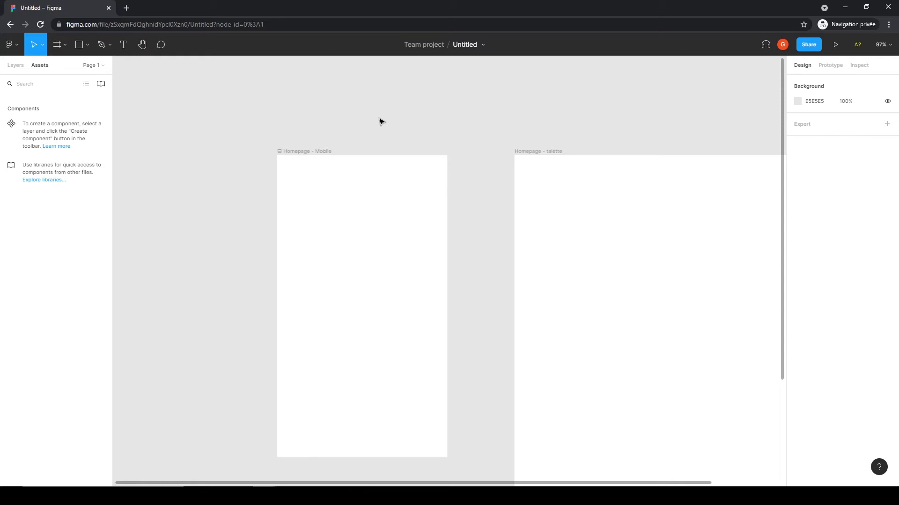
Step: Draw a rectangle about 238 × 150 inside the Homepage - Mobile frame
left_click(327, 156)
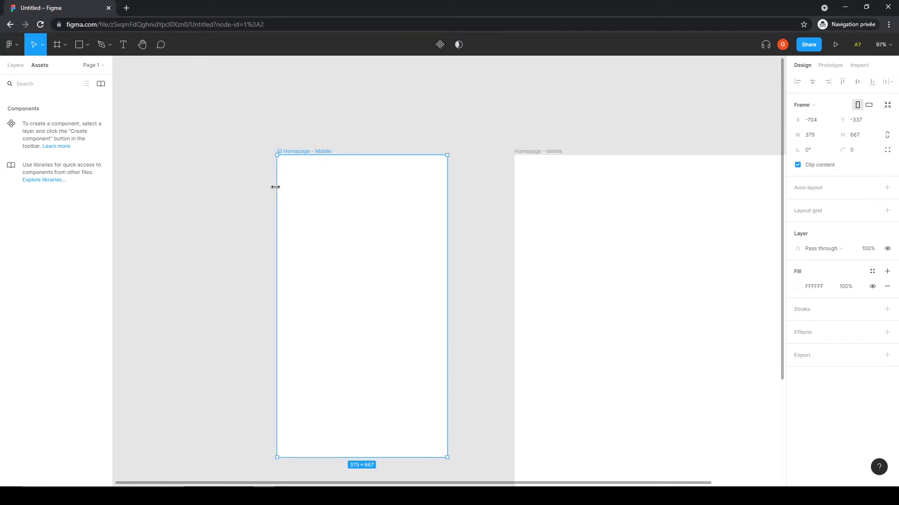
left_click(87, 49)
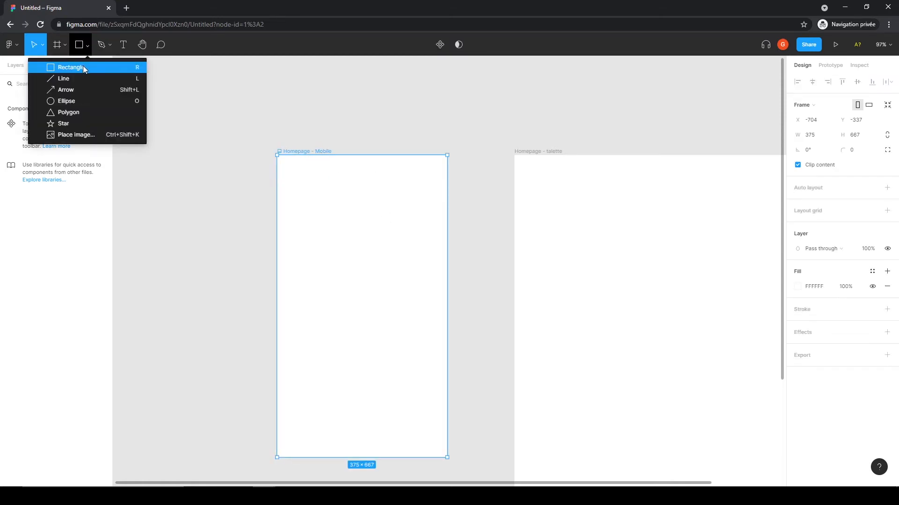
left_click(83, 65)
left_click_drag(239, 190, 355, 274)
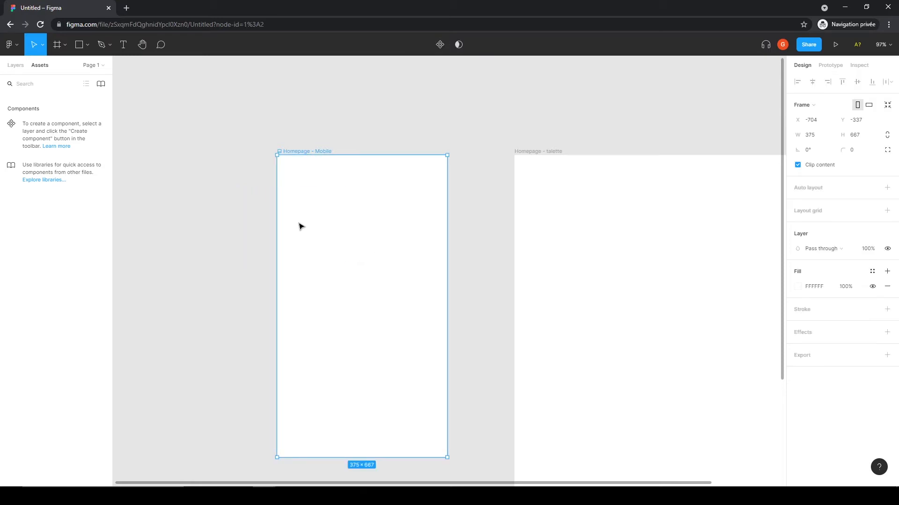
left_click(86, 46)
left_click(71, 66)
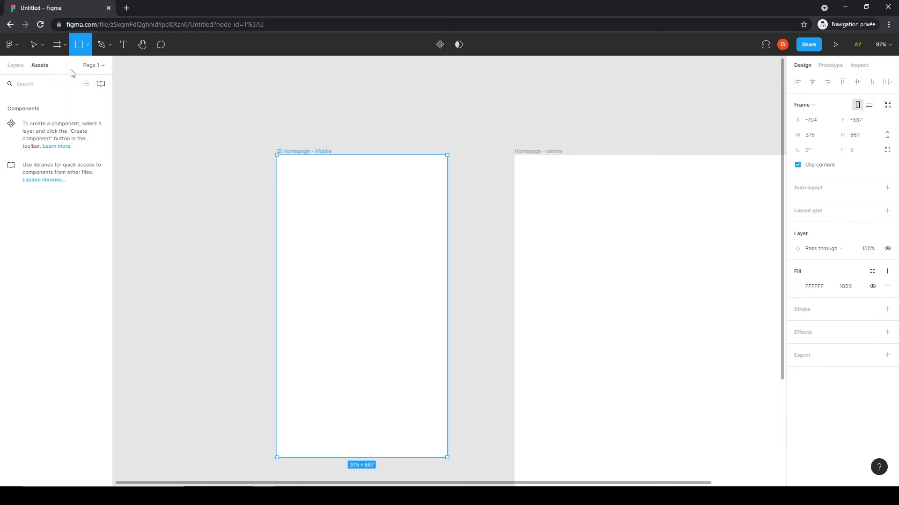
left_click_drag(293, 219, 401, 287)
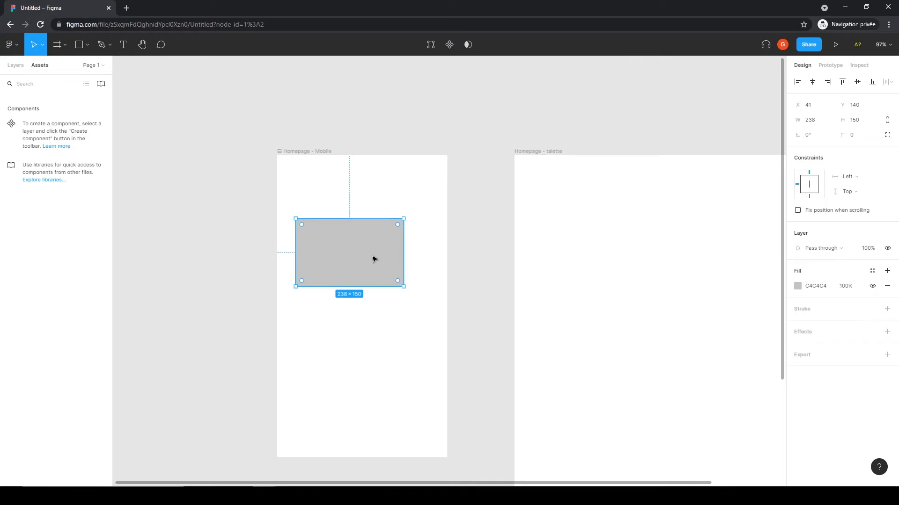
Step: Move the rectangle left so it extends past the mobile frame's left edge, to X -99
left_click_drag(377, 257, 314, 257)
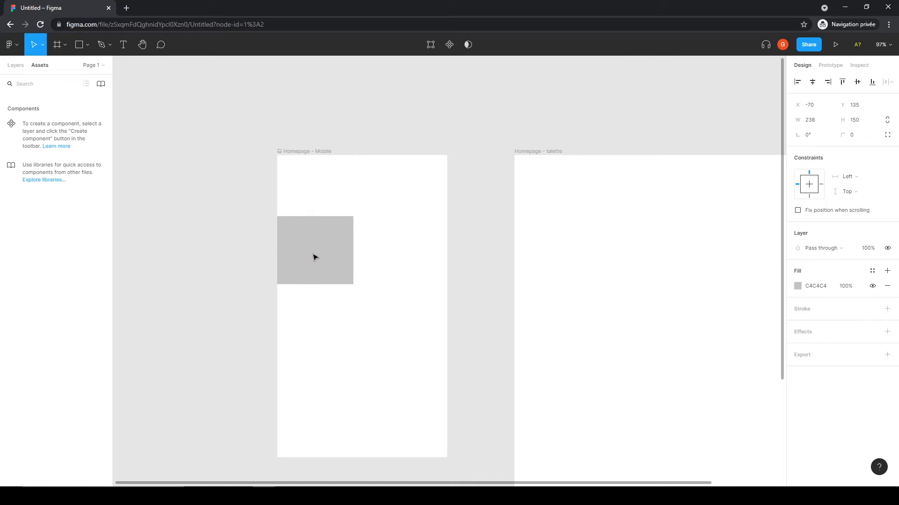
left_click(469, 236)
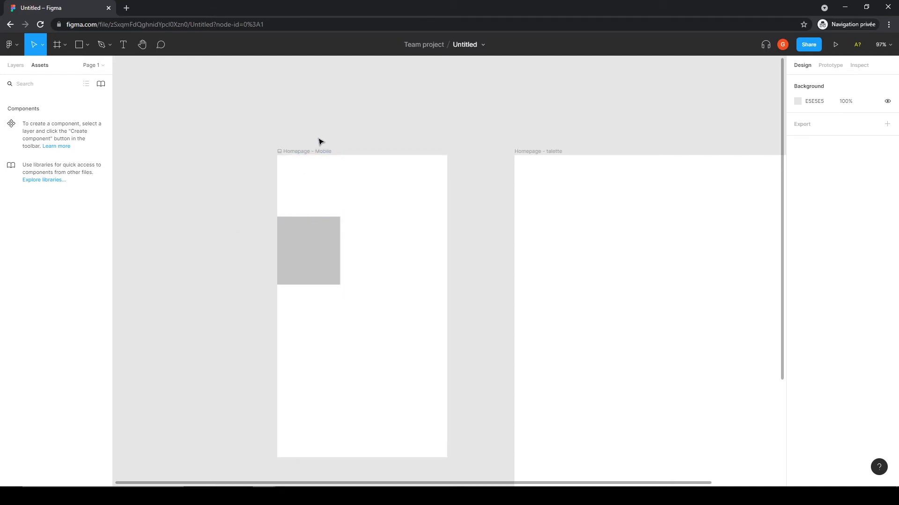
Step: Turn off Clip content on the Homepage - Mobile frame
left_click(309, 155)
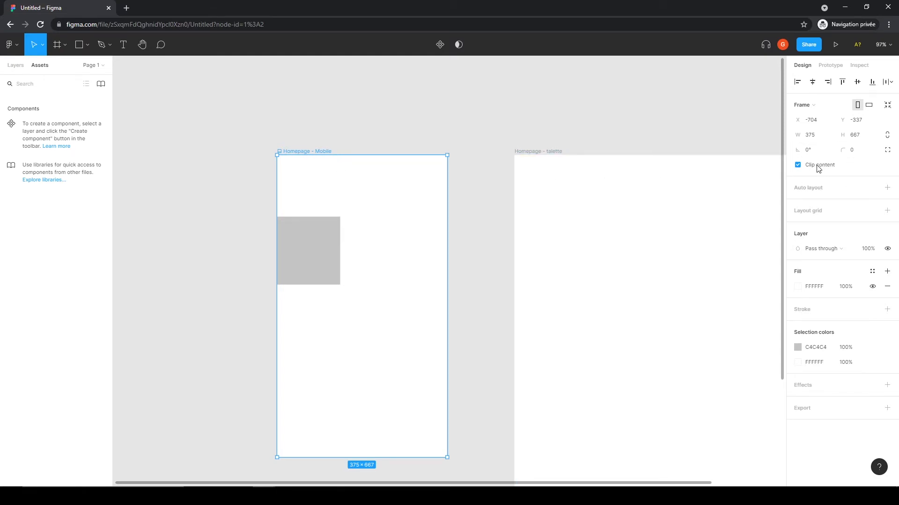
left_click(798, 167)
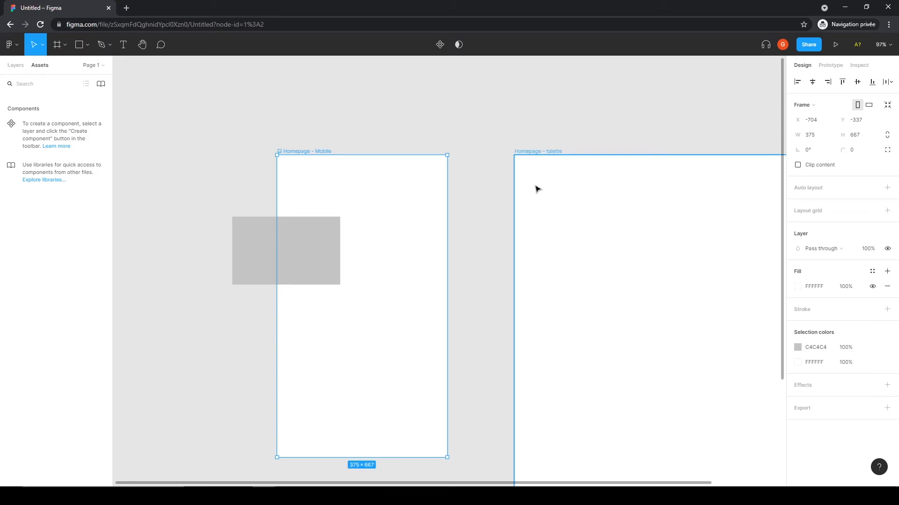
left_click(481, 139)
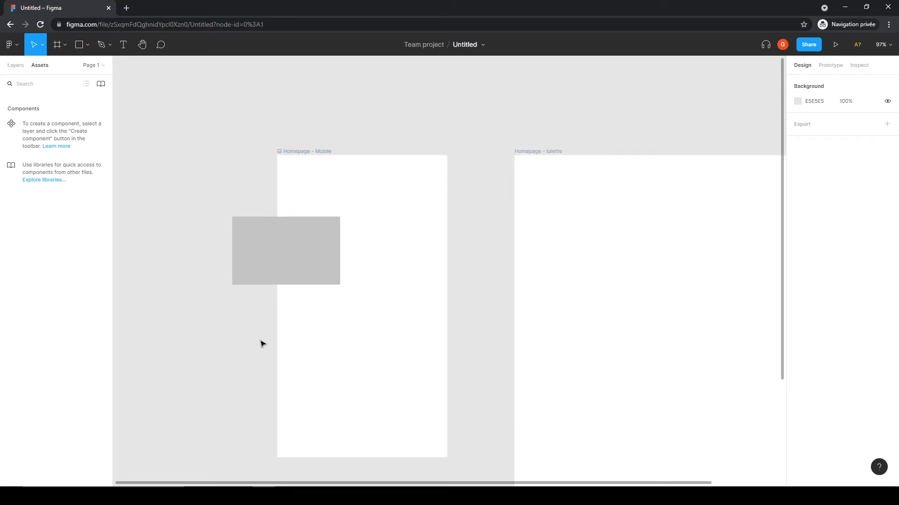
Step: Try resizing the Homepage - Mobile frame to width 3 with proportions constrained, then undo the resize
left_click(309, 151)
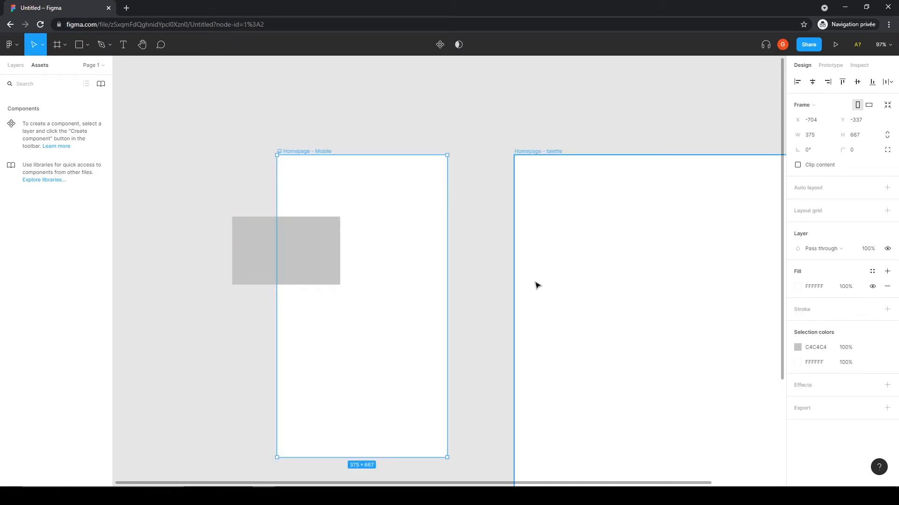
left_click(888, 139)
left_click(811, 137)
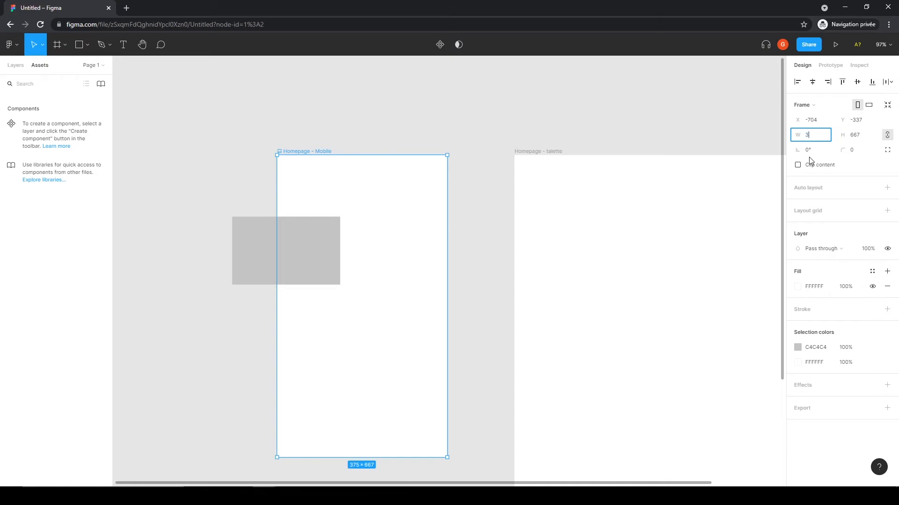
type("3")
key("Tab")
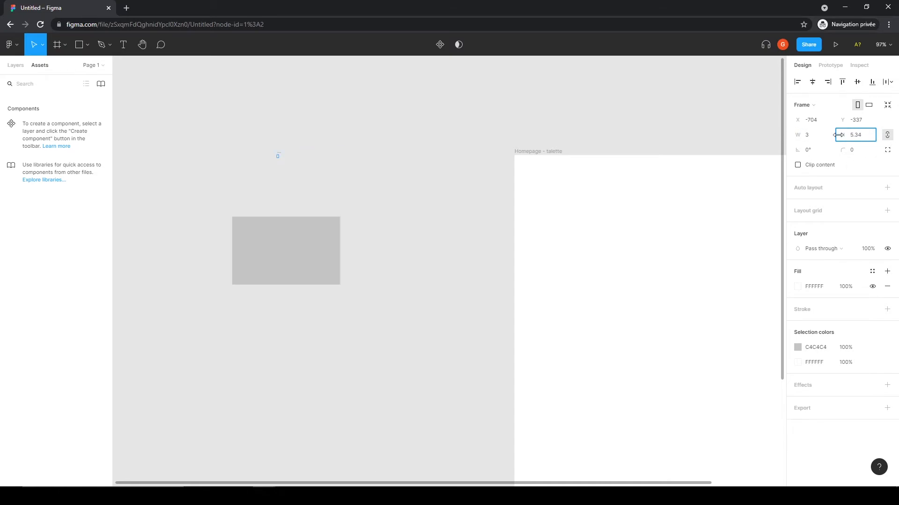
key("ctrl+z")
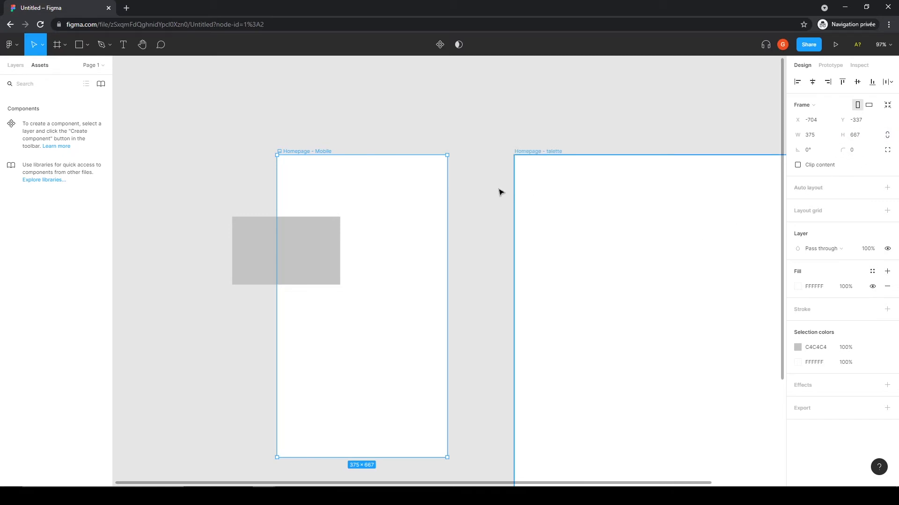
Step: Move the Homepage - Mobile frame with its rectangle to the right, to about X -634
scroll(445, 179, "down", 1)
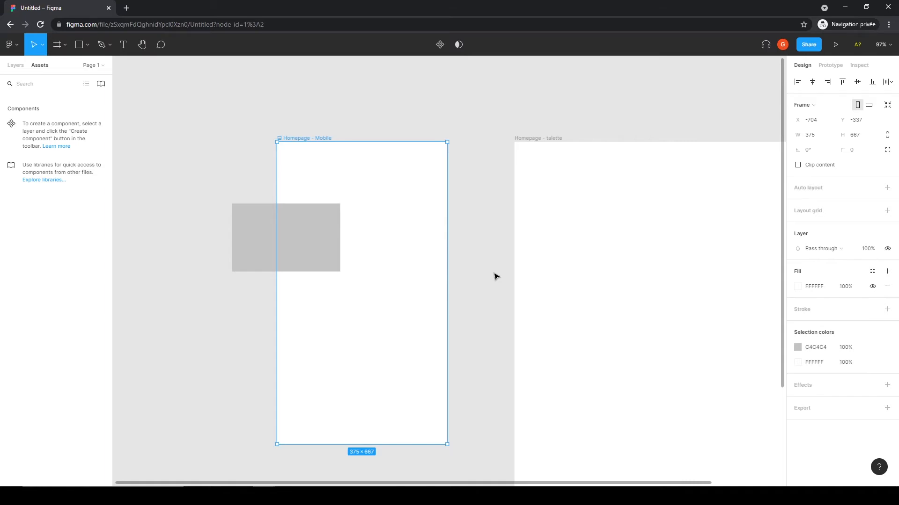
left_click(374, 124)
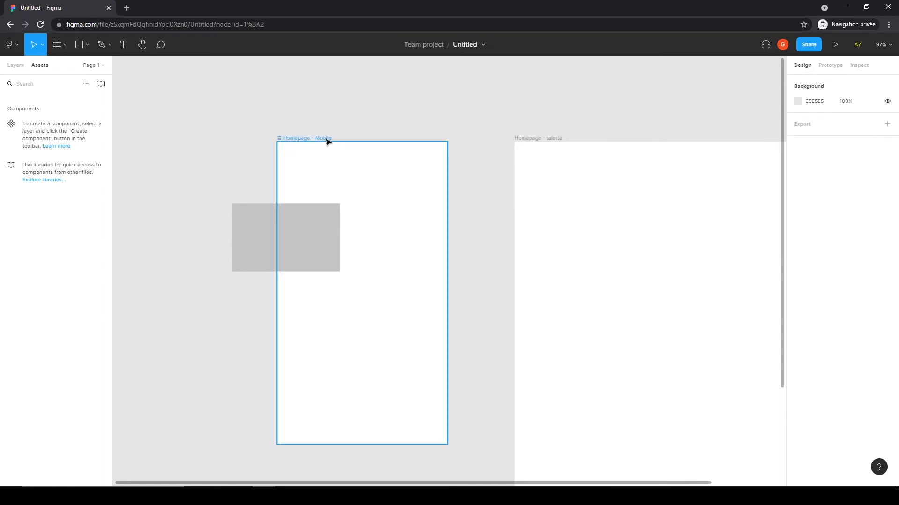
left_click(328, 140)
left_click_drag(308, 224, 345, 241)
Step: Delete the rectangle from the Homepage - Mobile frame
left_click(346, 244)
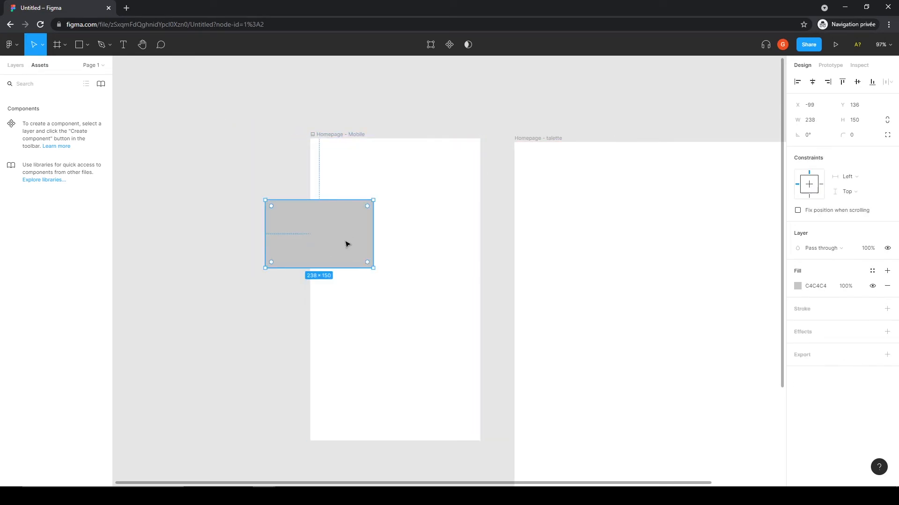
key("Delete")
left_click_drag(359, 138, 359, 141)
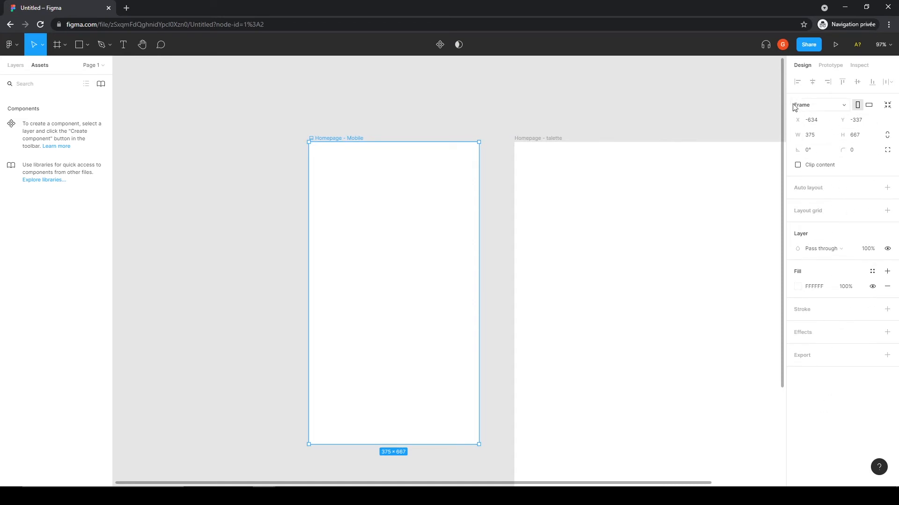
Step: Change the Homepage - Mobile frame's fill to magenta D055D2, trying 33% opacity before returning to 100%
left_click(815, 290)
left_click(797, 289)
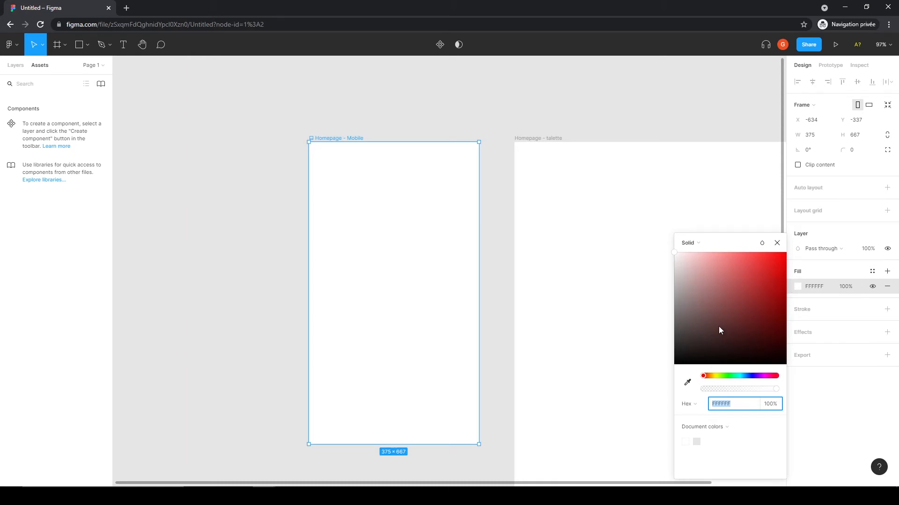
left_click_drag(706, 379, 763, 381)
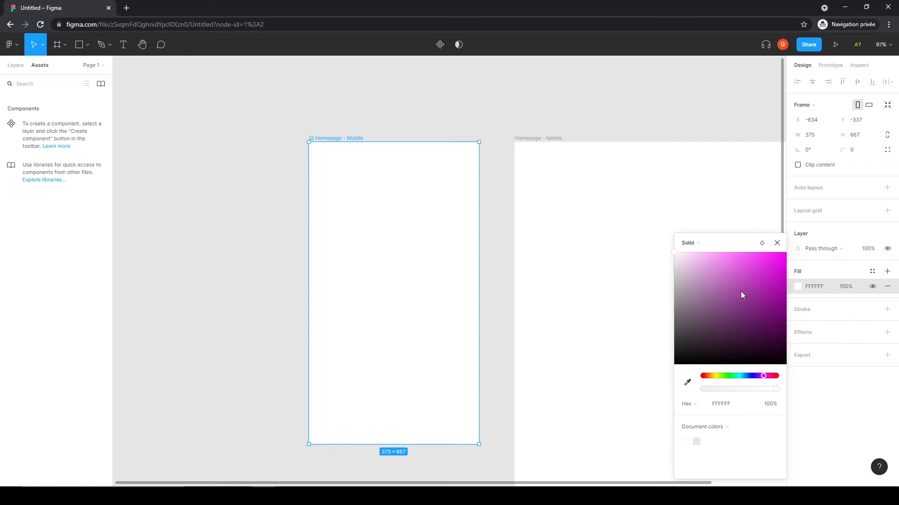
left_click_drag(721, 282, 687, 267)
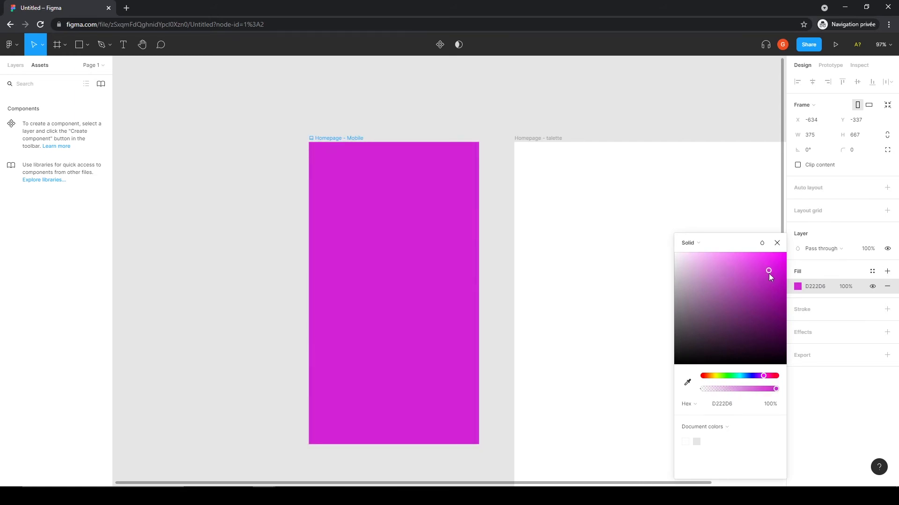
left_click_drag(769, 273, 740, 274)
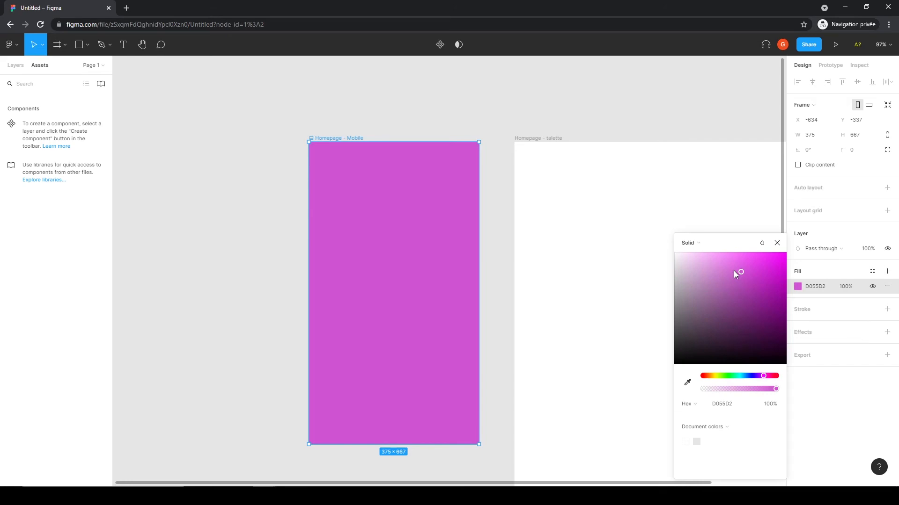
left_click_drag(774, 389, 727, 392)
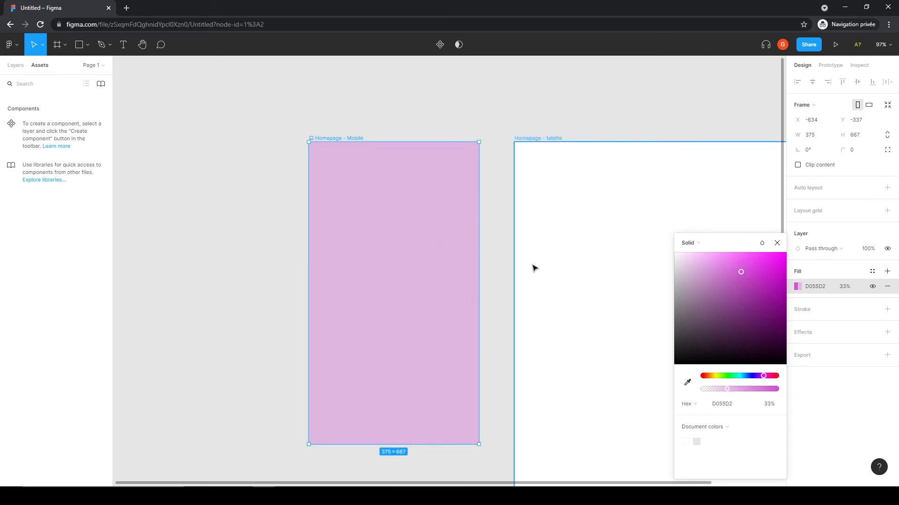
left_click_drag(729, 394, 782, 399)
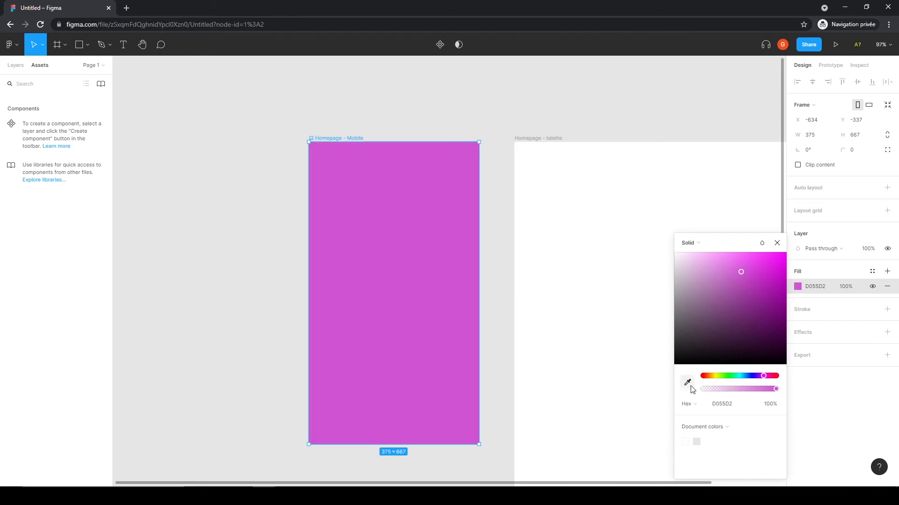
left_click(823, 409)
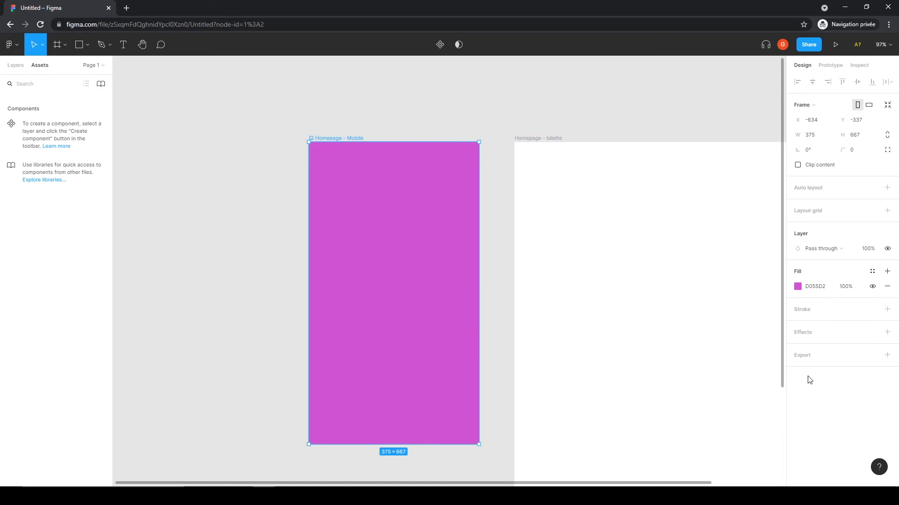
Step: Add a layout grid to the Homepage - Mobile frame
left_click(872, 287)
left_click(873, 288)
left_click(873, 287)
left_click(873, 286)
left_click(810, 213)
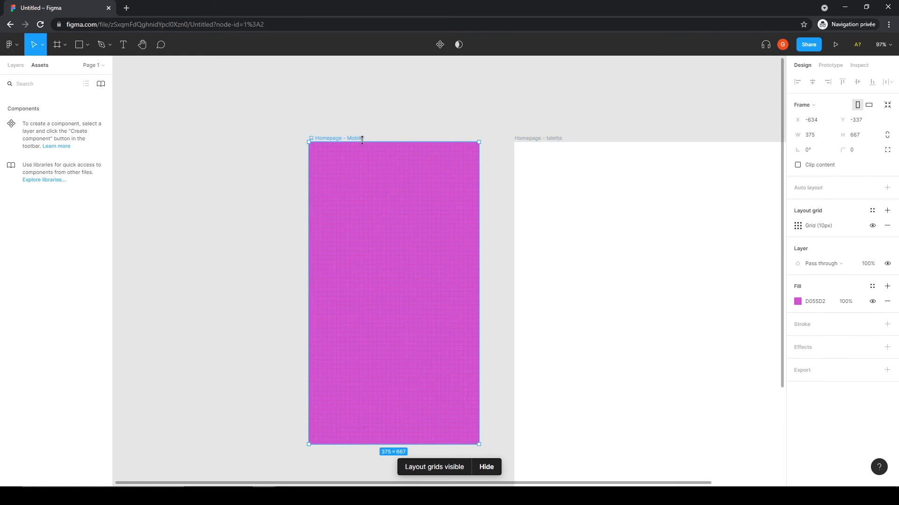
Step: Set the Homepage - Mobile frame's fill back to white FFFFFF
left_click(798, 303)
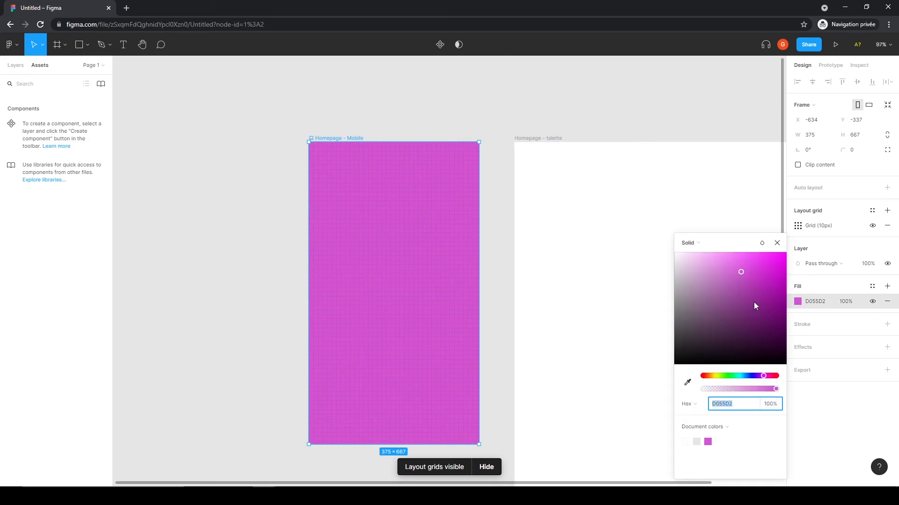
left_click_drag(724, 276, 656, 251)
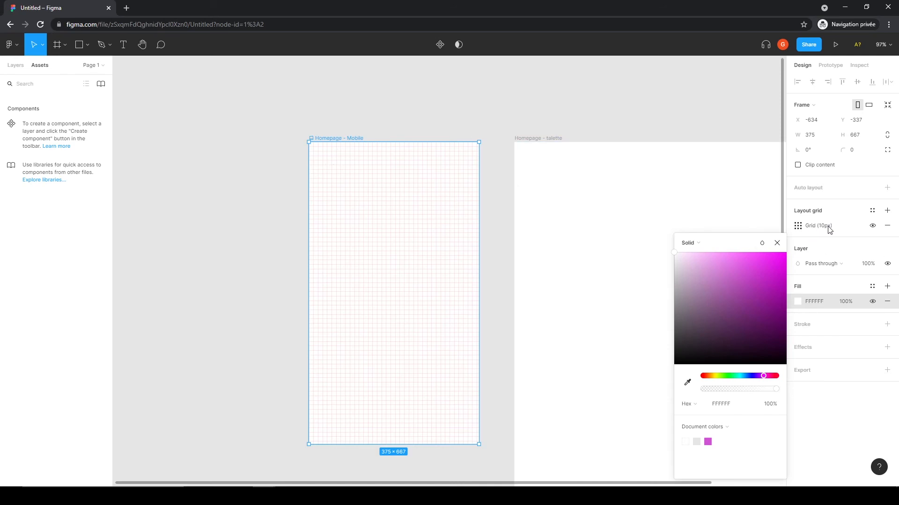
left_click(487, 116)
Step: Set the frame's layout grid size to 50
left_click(346, 158)
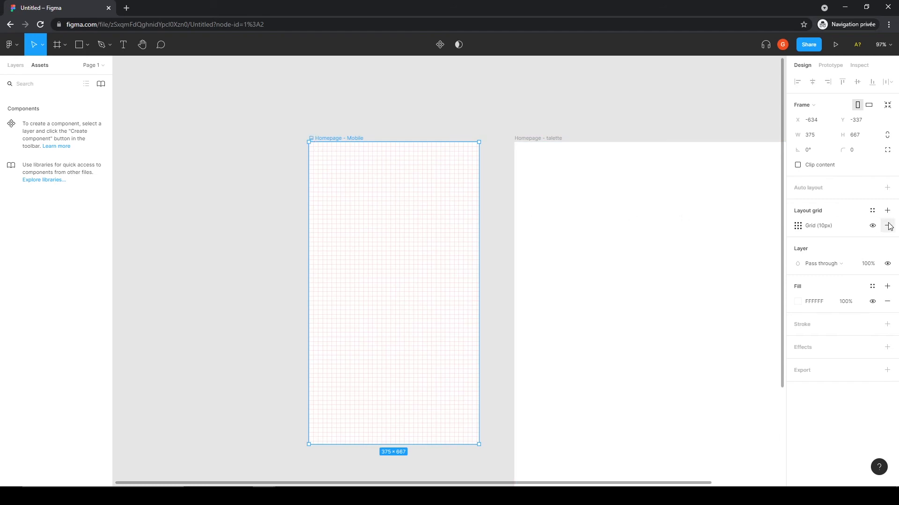
left_click(799, 227)
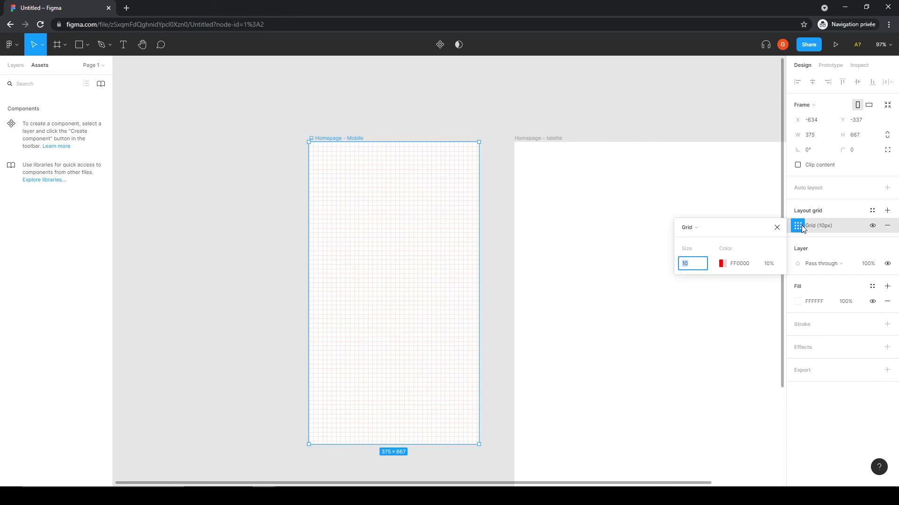
left_click_drag(696, 265, 677, 265)
type("50")
key("Return")
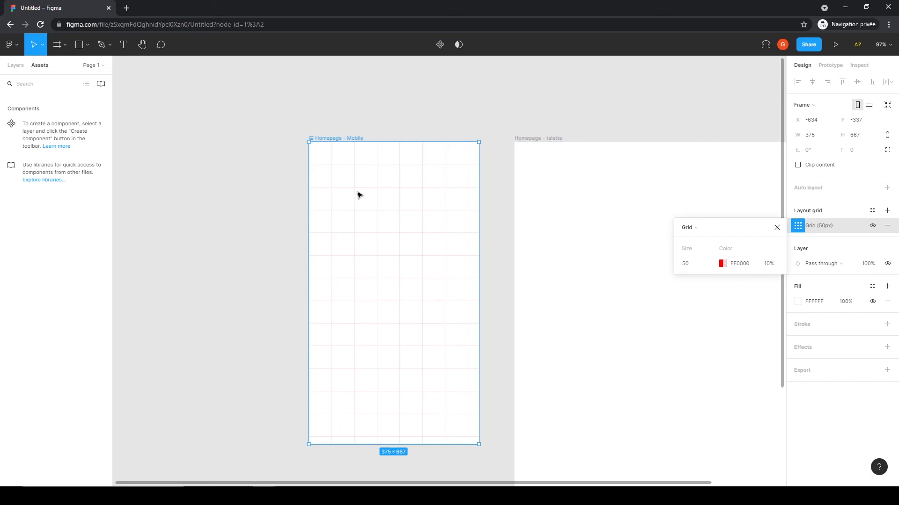
Step: Change the layout grid's colour to blue 1C49EC at 90% opacity
left_click(726, 264)
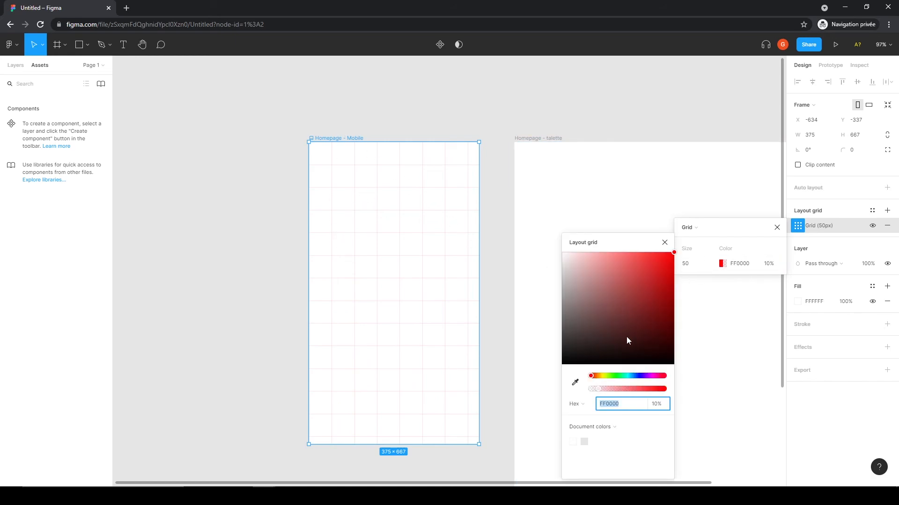
left_click_drag(625, 378, 636, 376)
left_click_drag(633, 306, 661, 263)
left_click(769, 264)
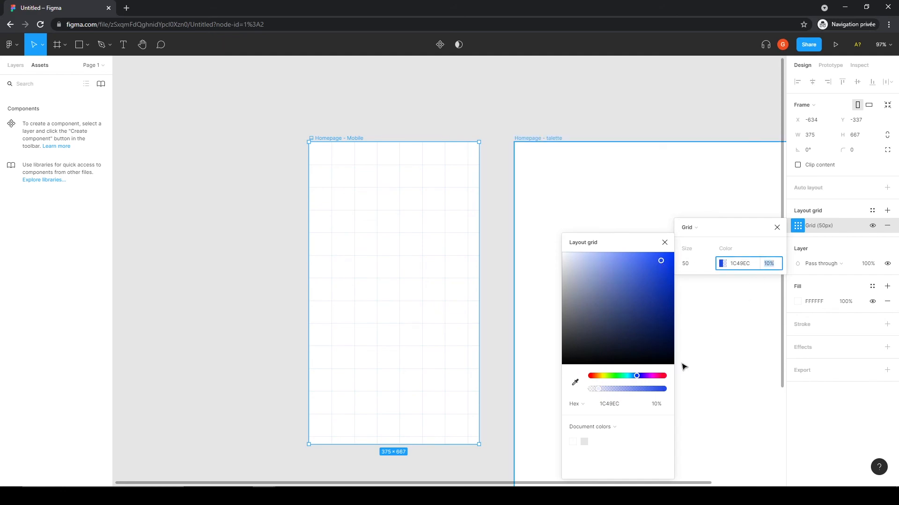
left_click_drag(605, 389, 656, 391)
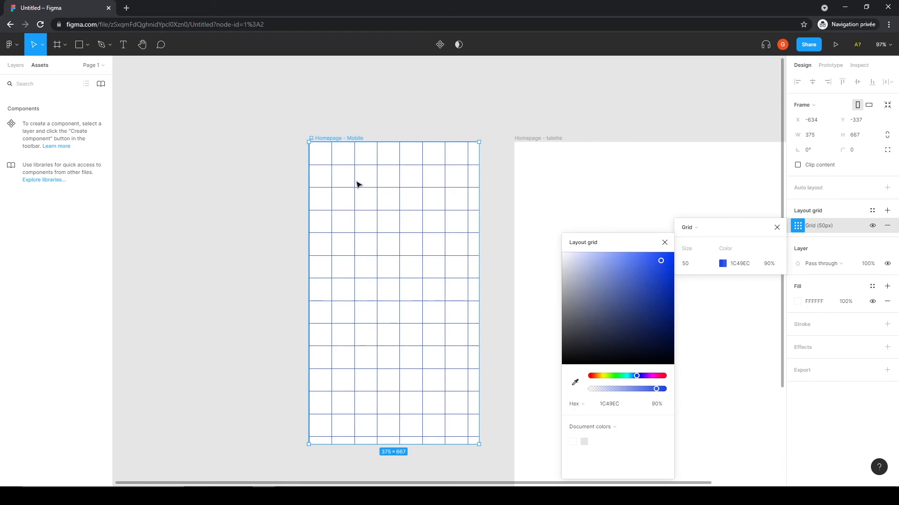
Step: Close the grid settings and remove the layout grid from the Homepage - Mobile frame
left_click(838, 229)
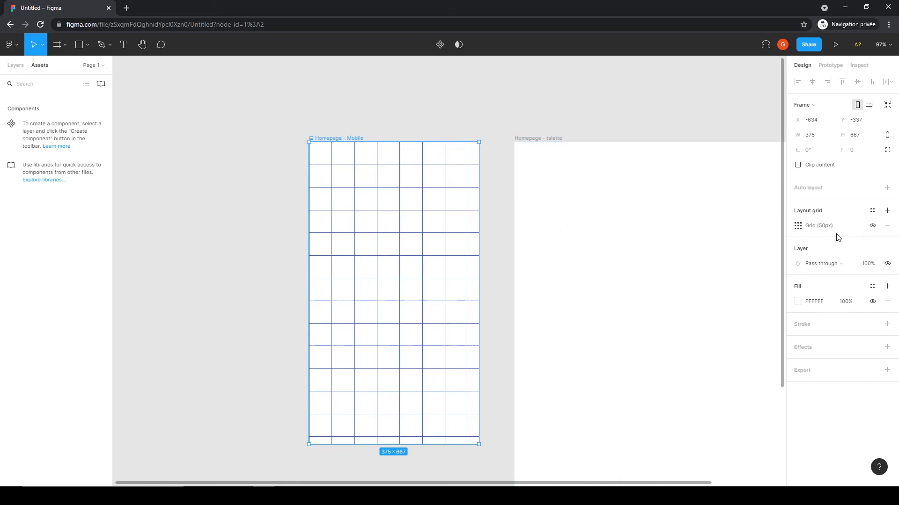
left_click(888, 227)
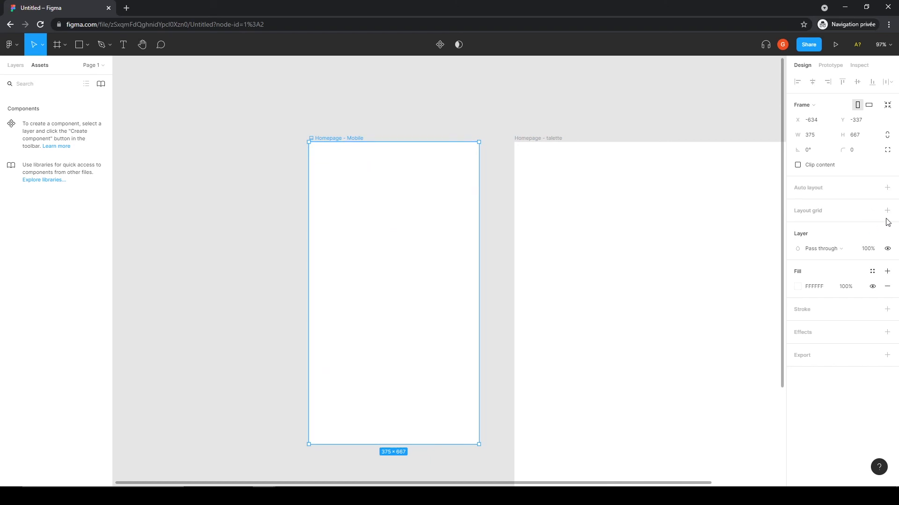
Step: Add three layout grids to the Homepage - Mobile frame
left_click(795, 211)
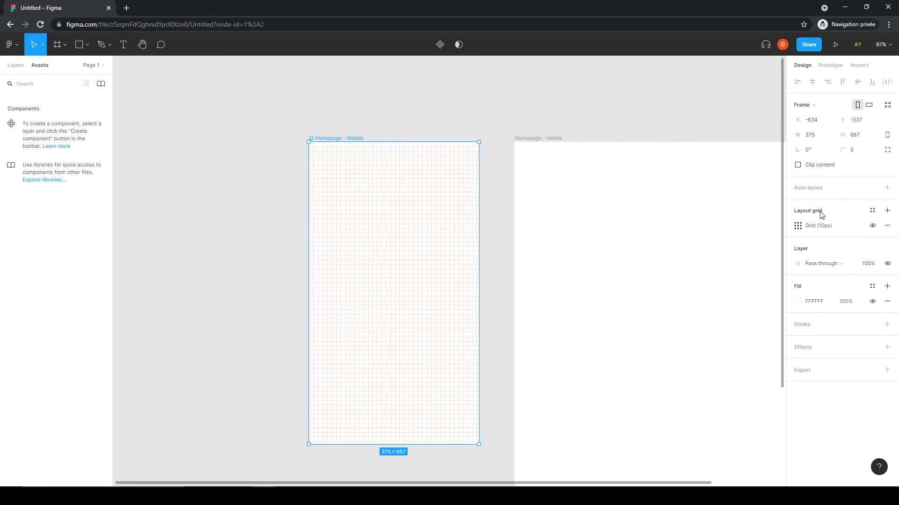
left_click(887, 211)
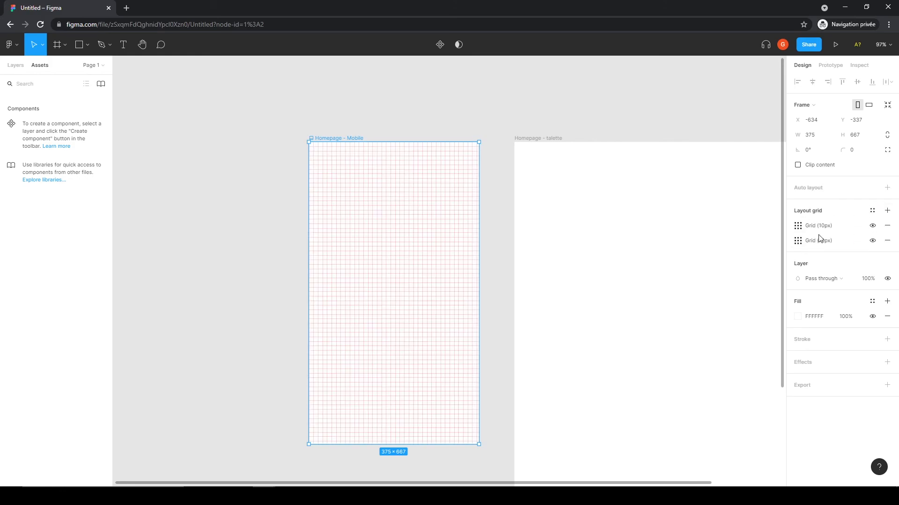
left_click(888, 212)
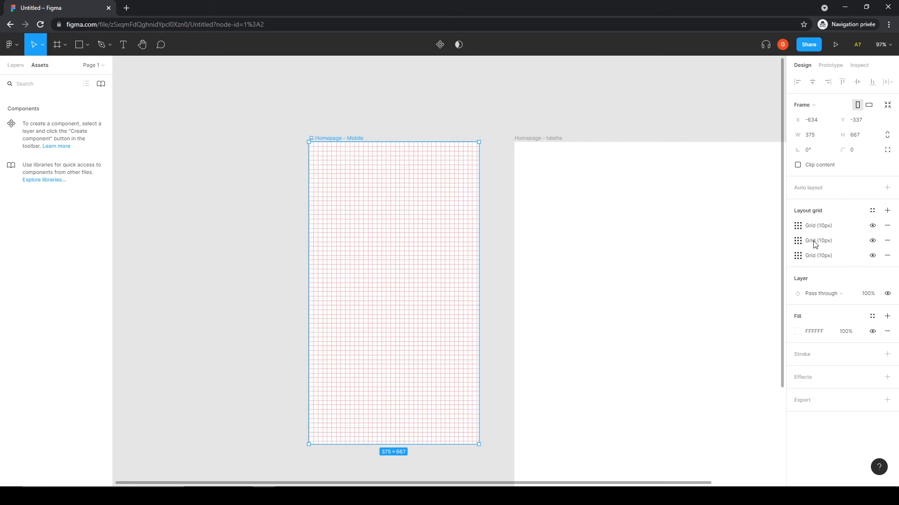
Step: Set the first layout grid's size to 50
left_click(797, 226)
left_click(702, 264)
left_click_drag(700, 265, 659, 267)
type("50")
key("Tab")
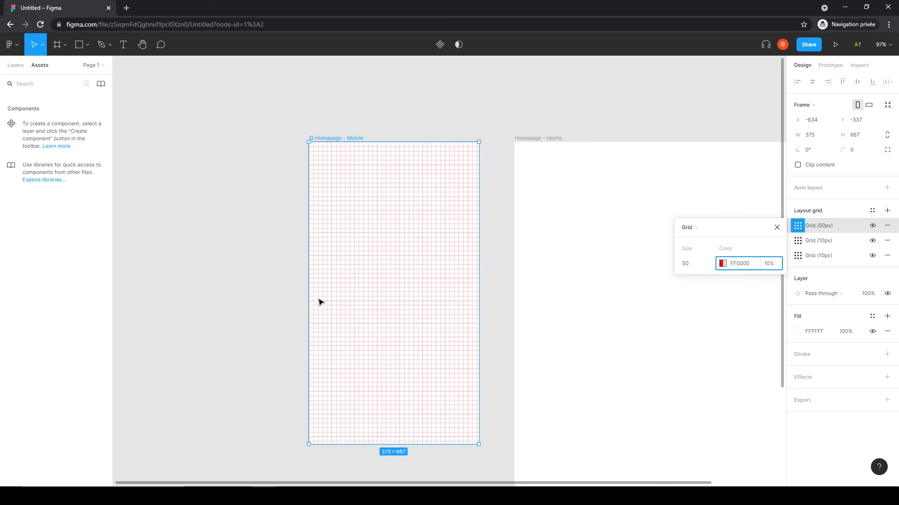
Step: Remove all three layout grids from the frame
left_click(886, 226)
left_click(887, 240)
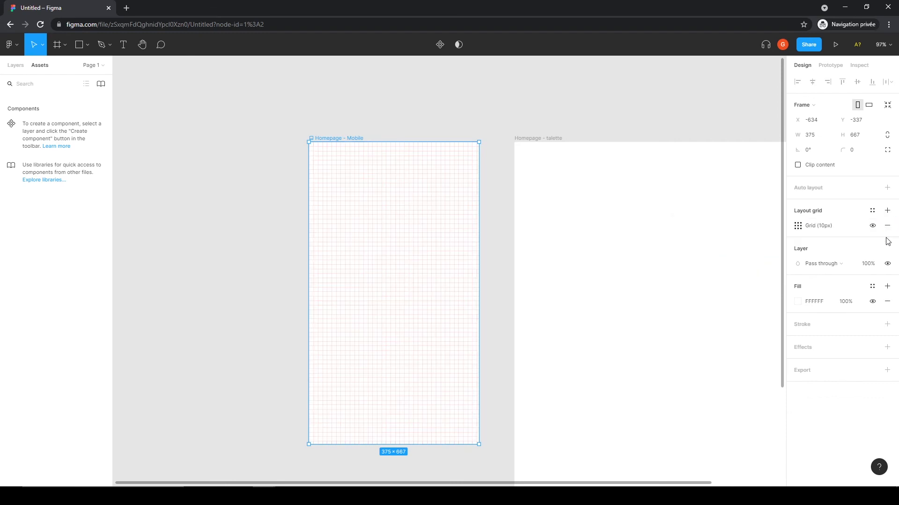
left_click(887, 226)
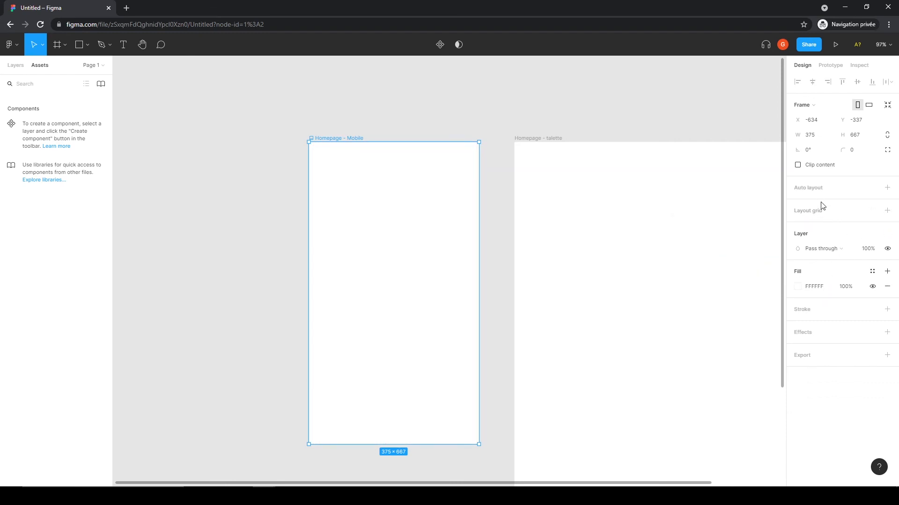
Step: Deselect the frame and go back to the team project's file browser
key("shift+a")
left_click(426, 123)
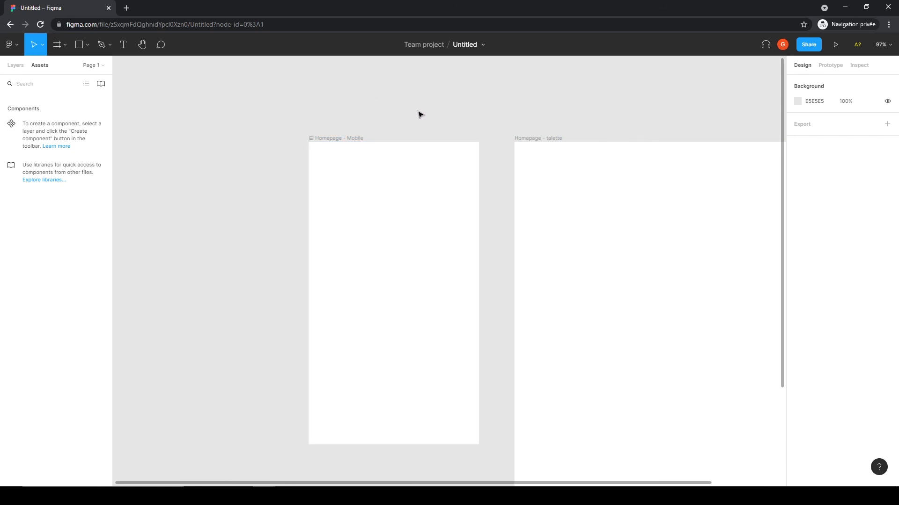
left_click(10, 45)
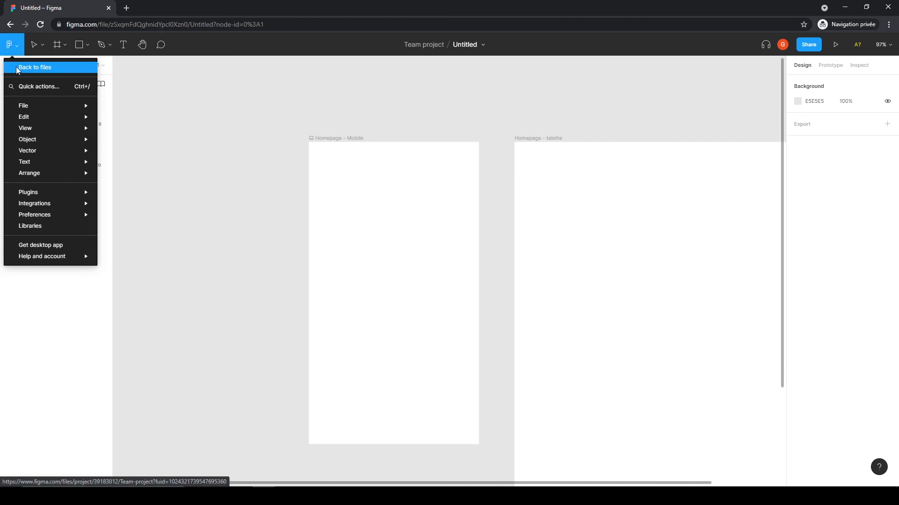
left_click(42, 71)
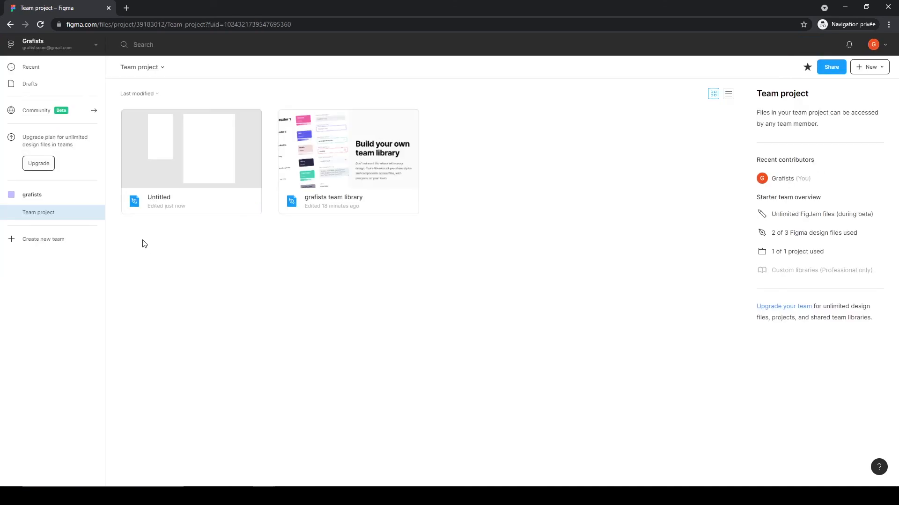
Step: Rename the Untitled design file as essai-prototype
right_click(163, 201)
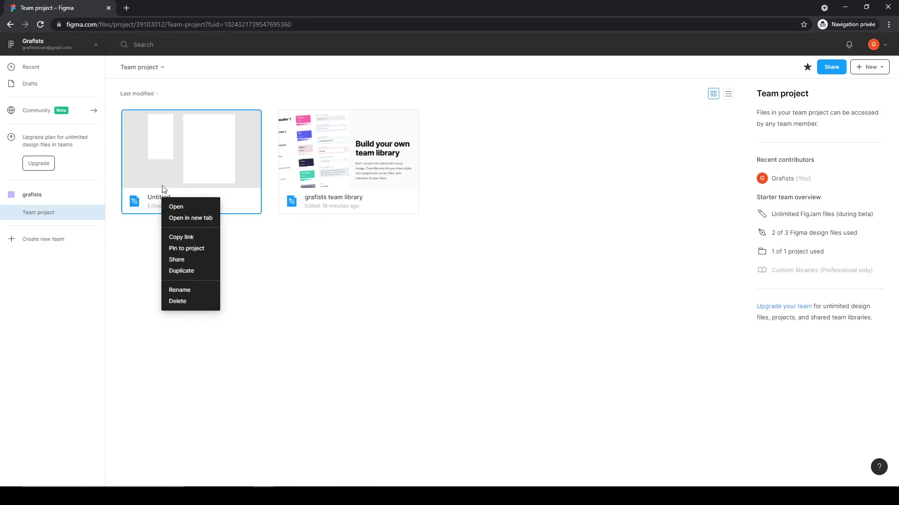
left_click(185, 291)
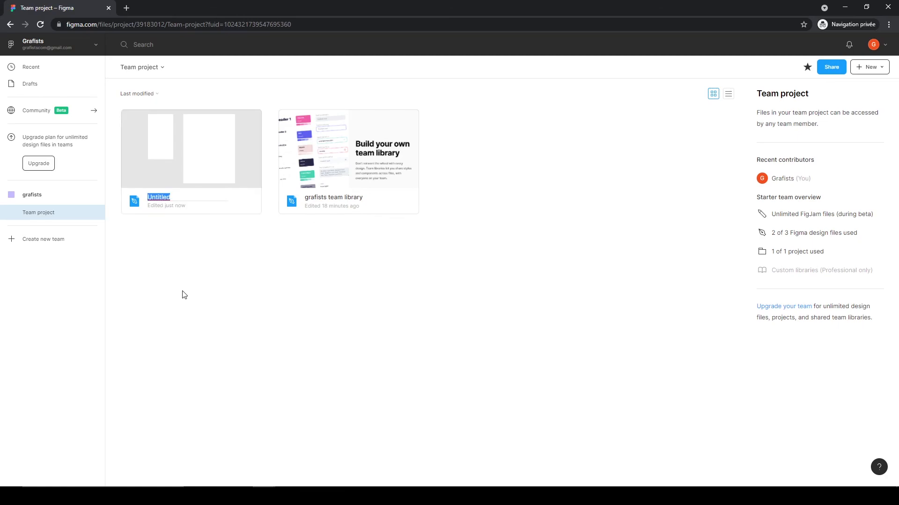
type("essai-prototype")
key("Return")
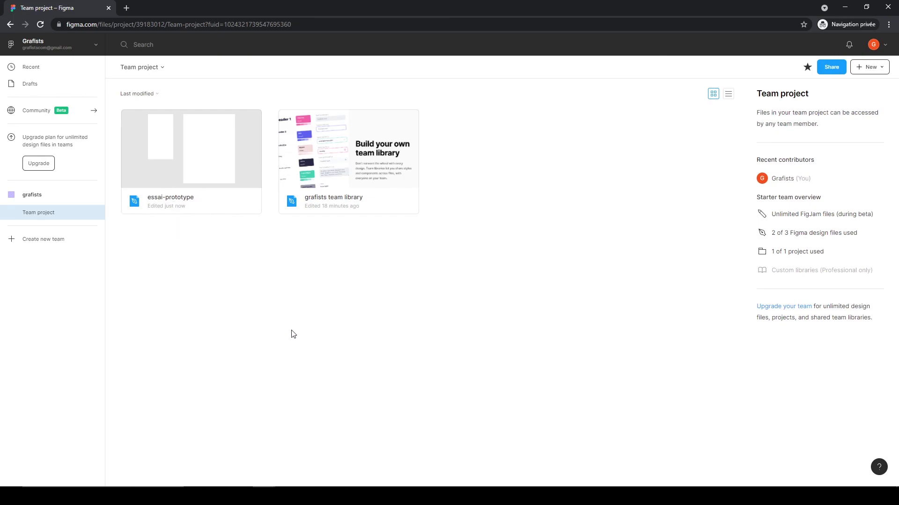